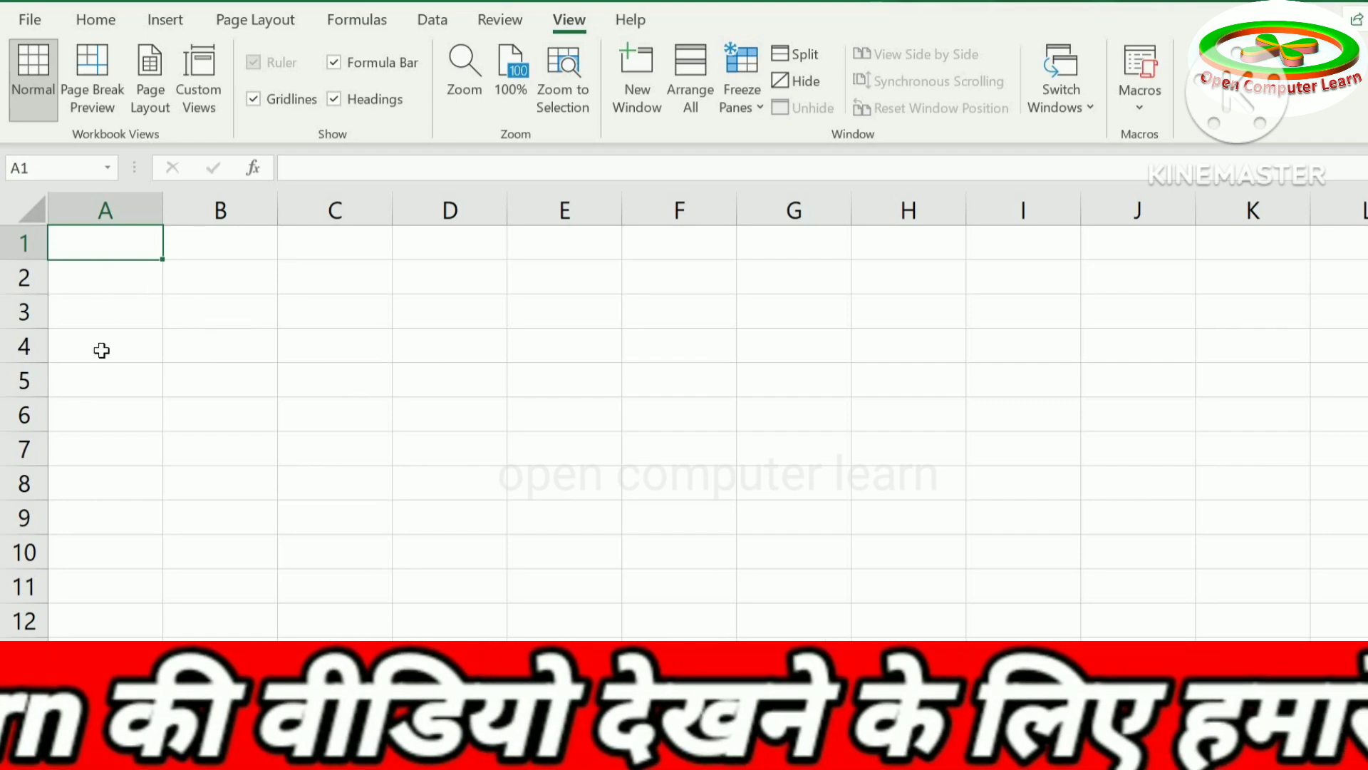
# Step: Enter the heading "S. No." in cell A7
pyautogui.click(94, 449)
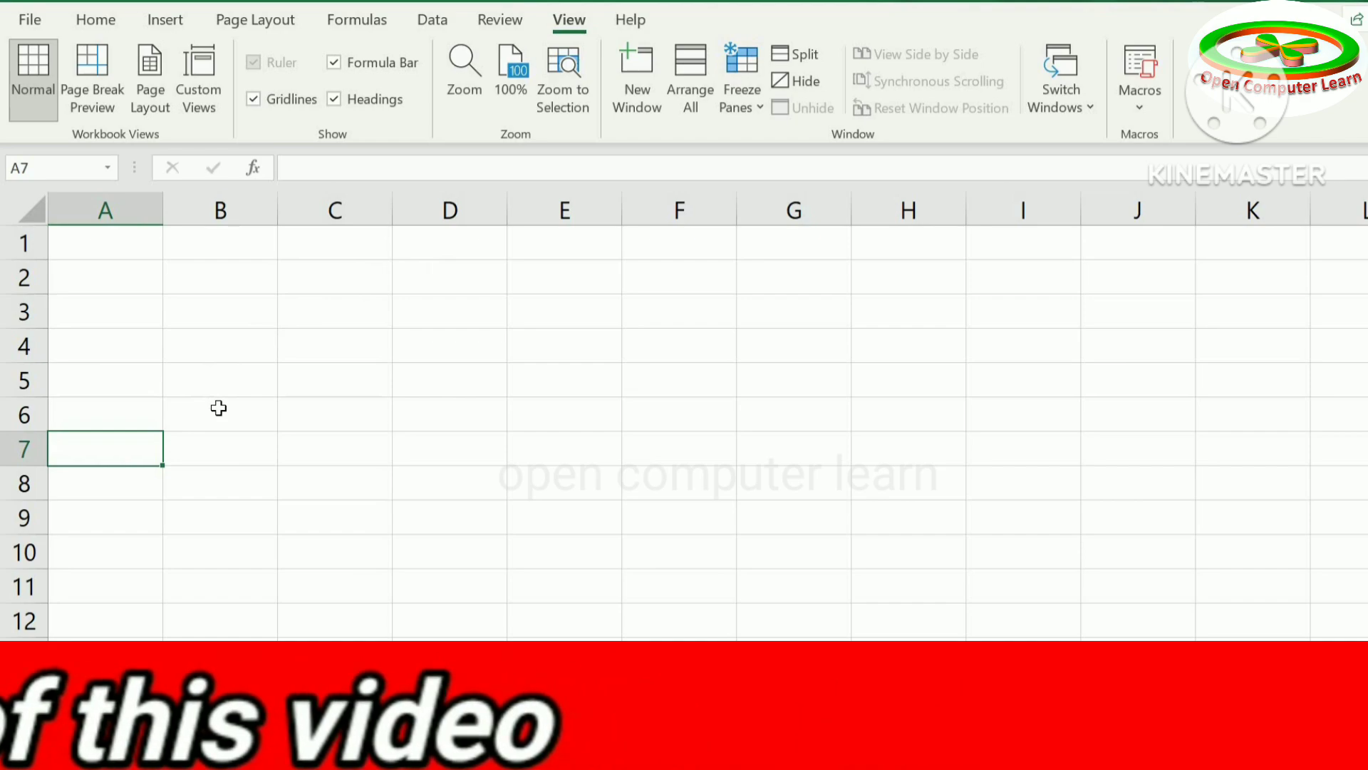
pyautogui.scroll(-2, 219, 408)
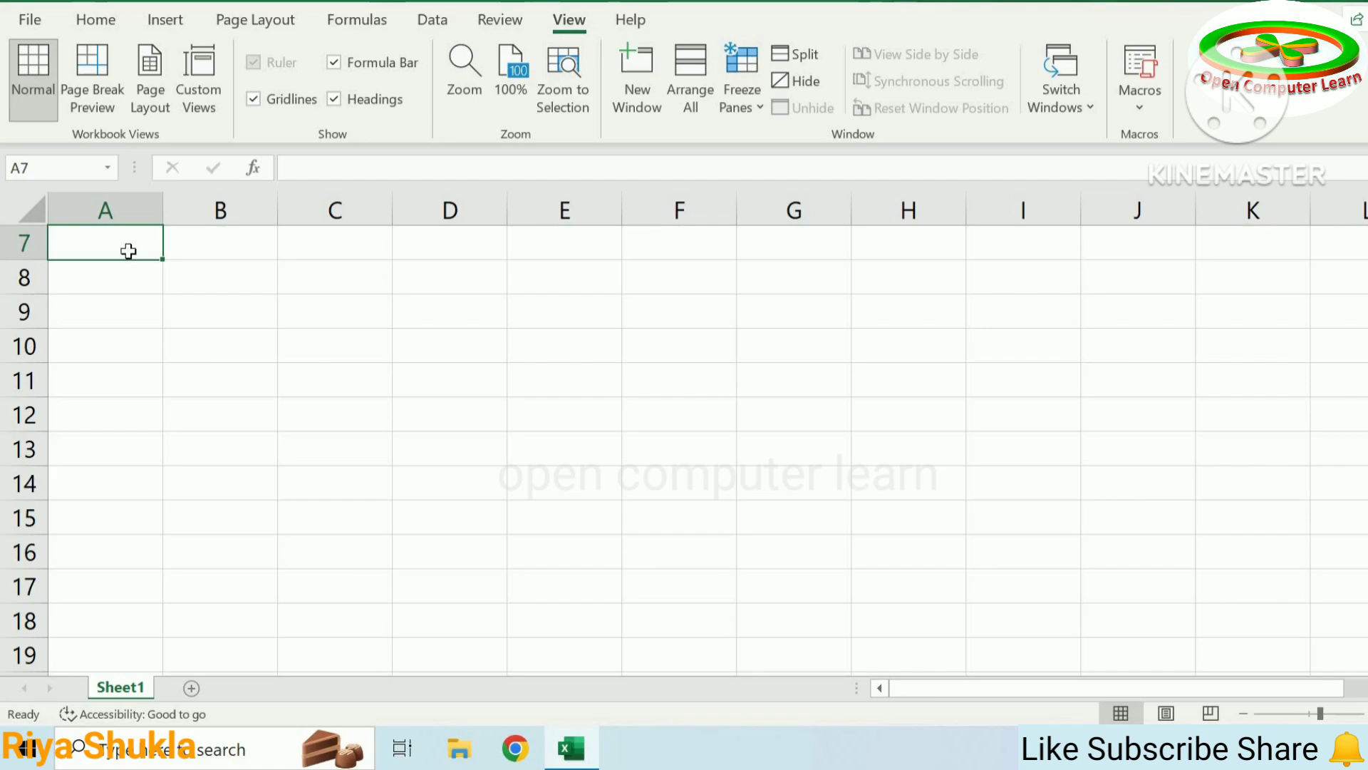
pyautogui.write('S. No.')
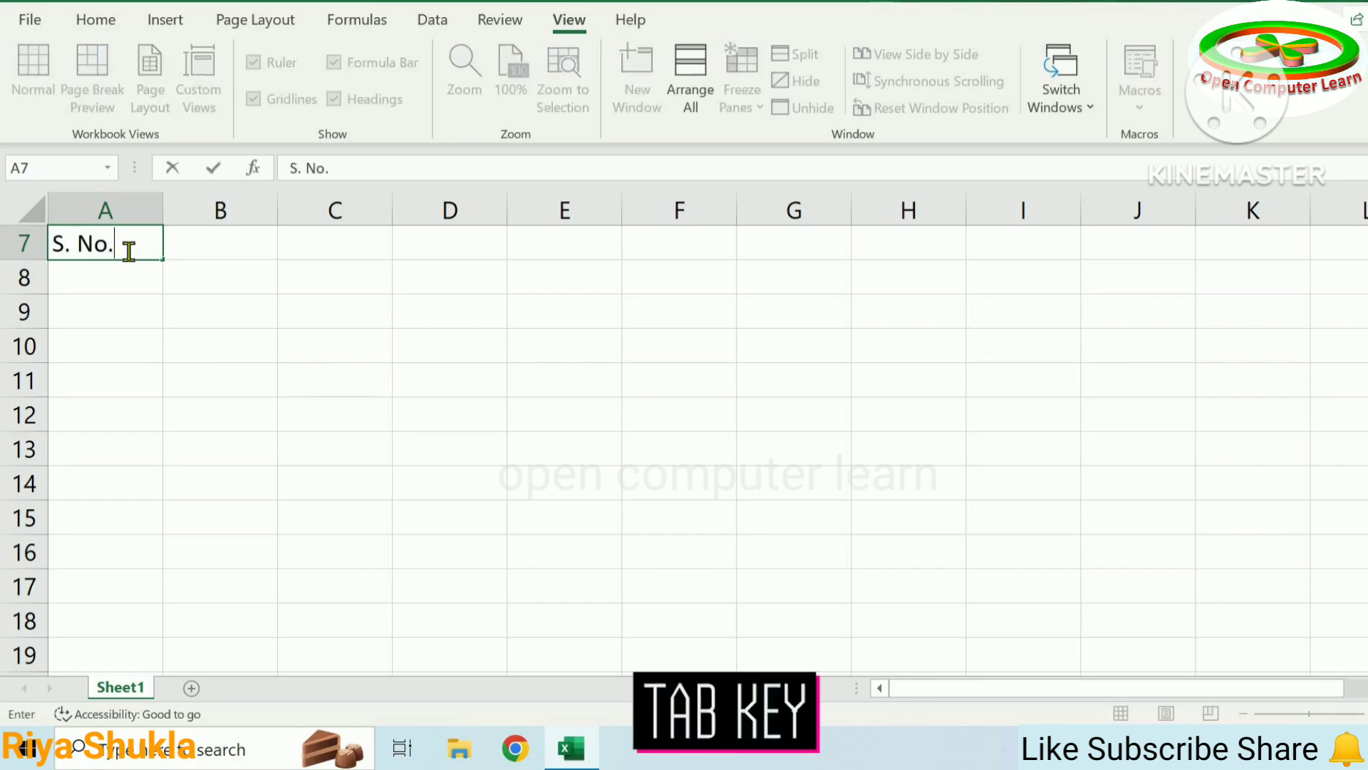
pyautogui.press('Tab')
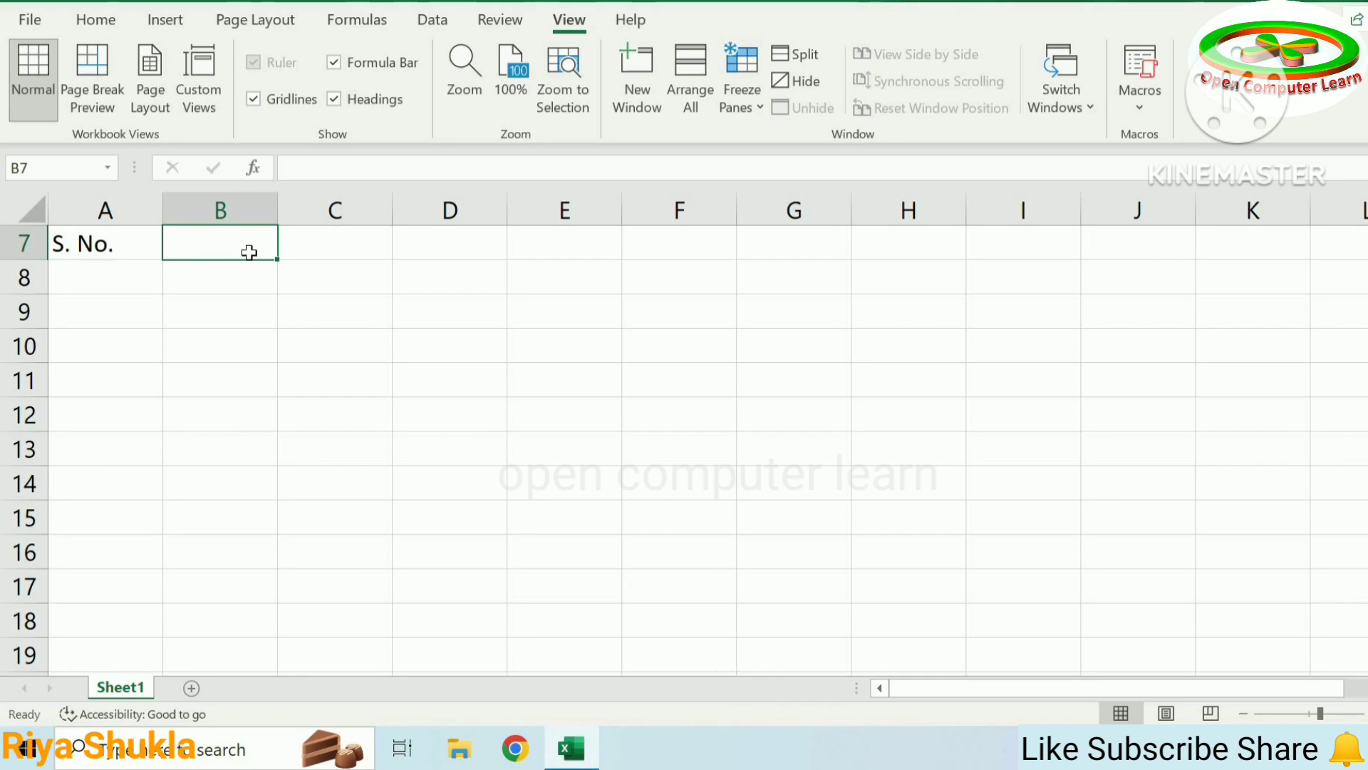
# Step: Enter the heading "Product Number" in cell B7
pyautogui.click(363, 248)
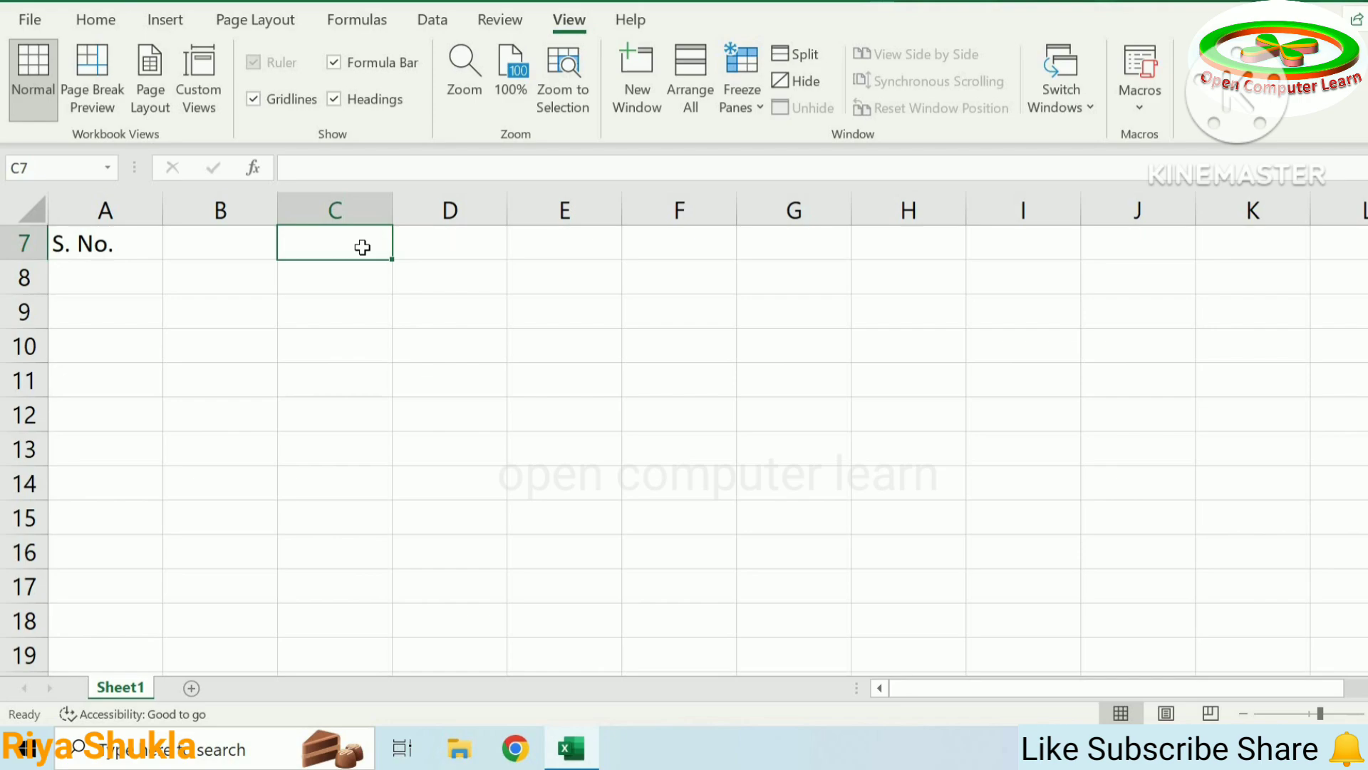
pyautogui.press('Tab')
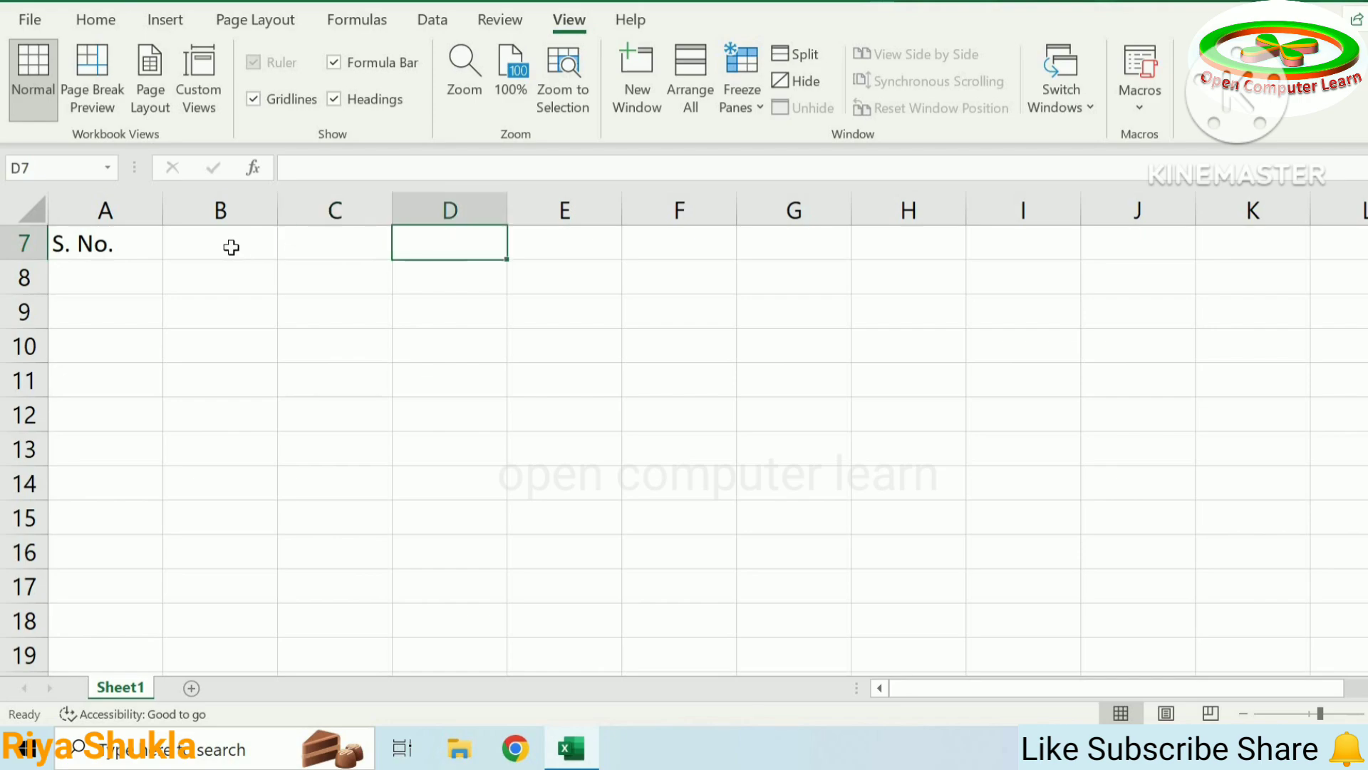
pyautogui.click(231, 247)
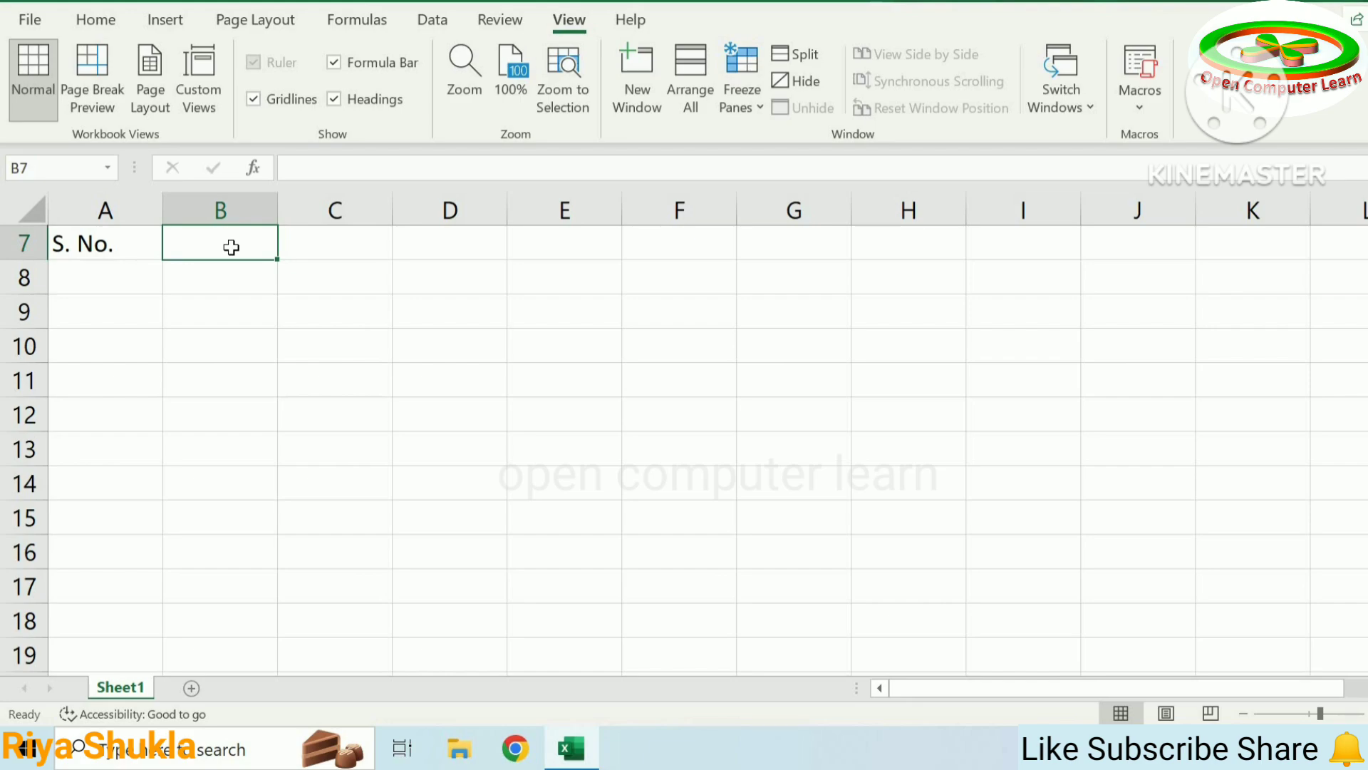
pyautogui.write('Pro')
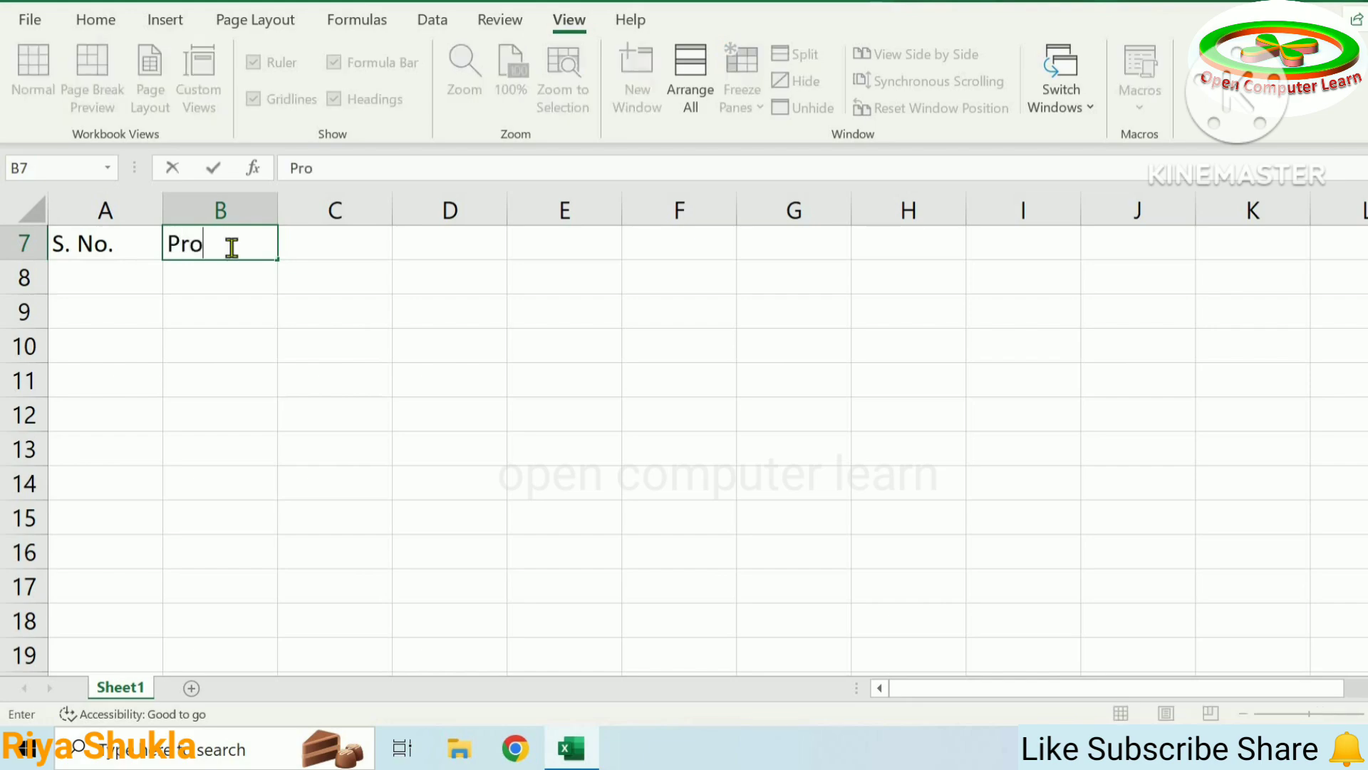
pyautogui.write('duct Nu')
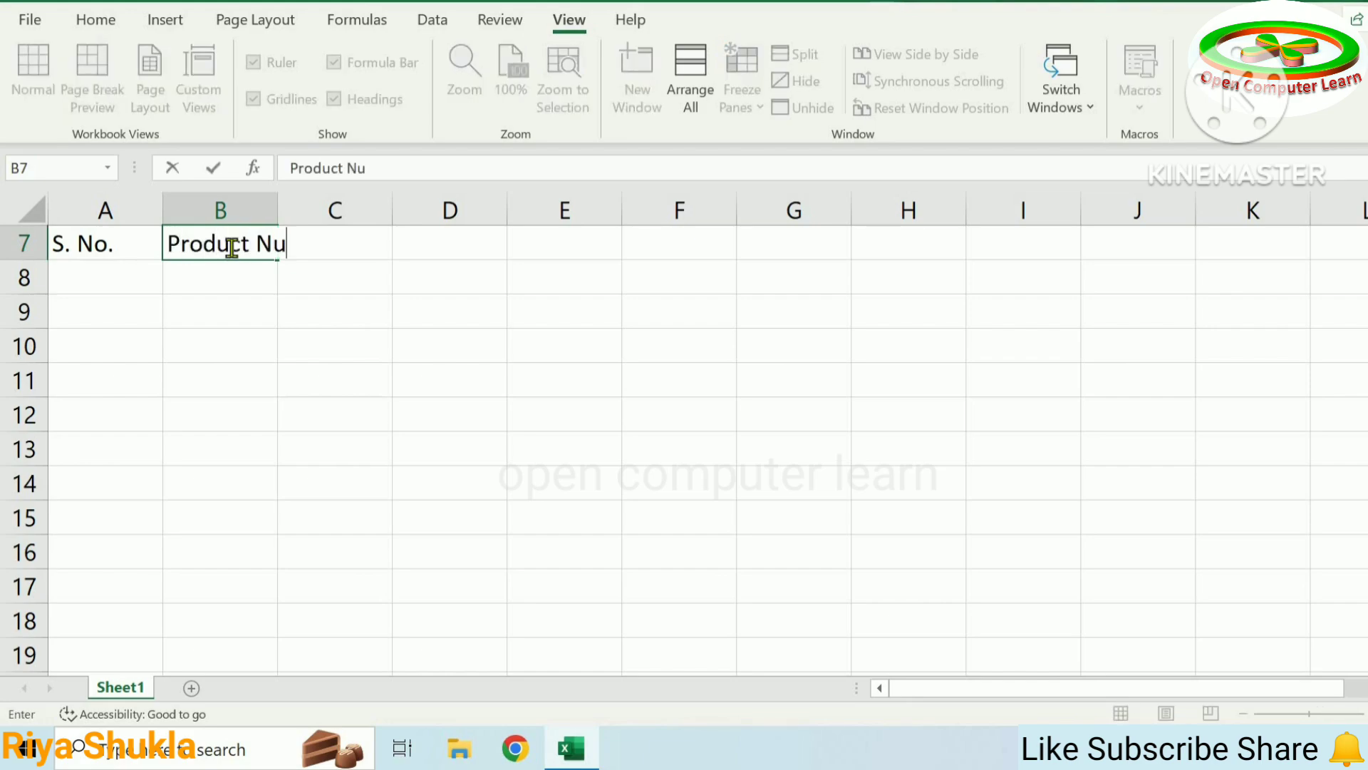
pyautogui.write('mber')
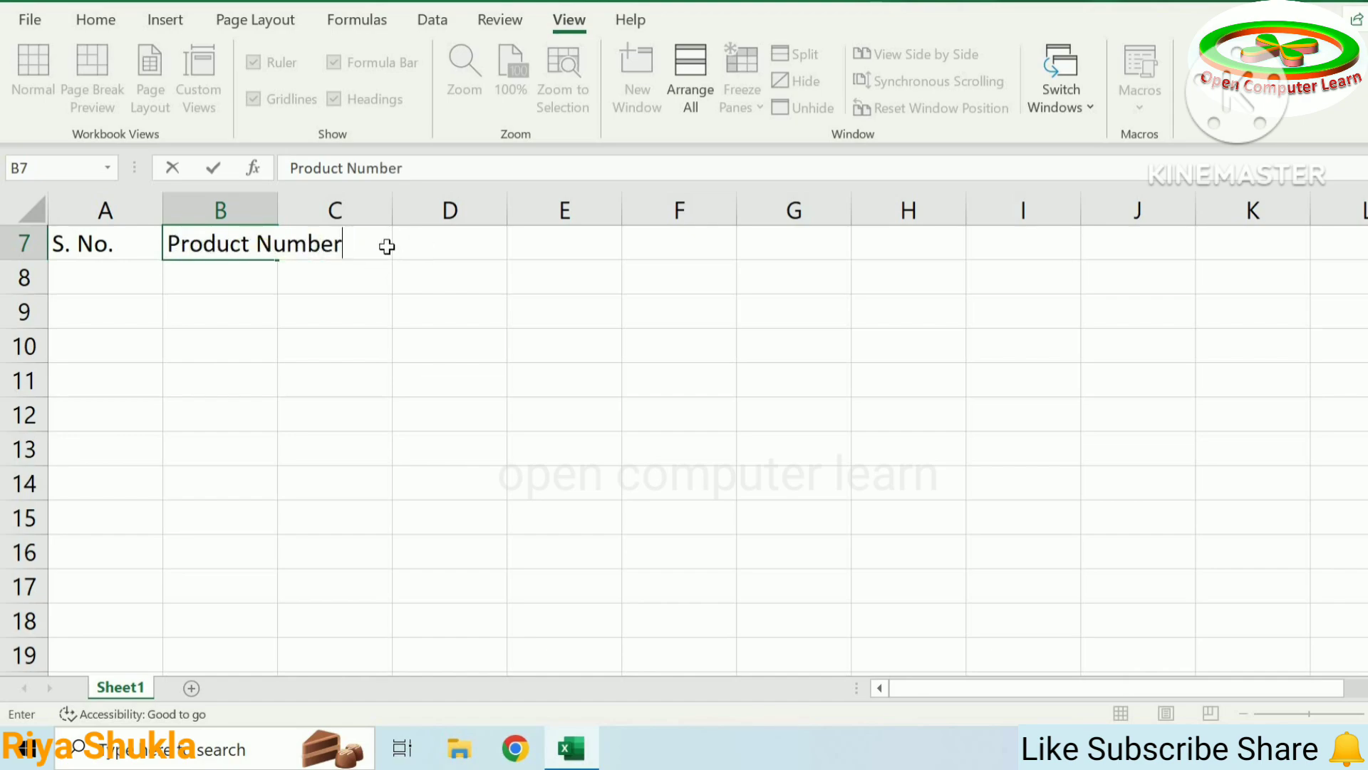
pyautogui.click(396, 246)
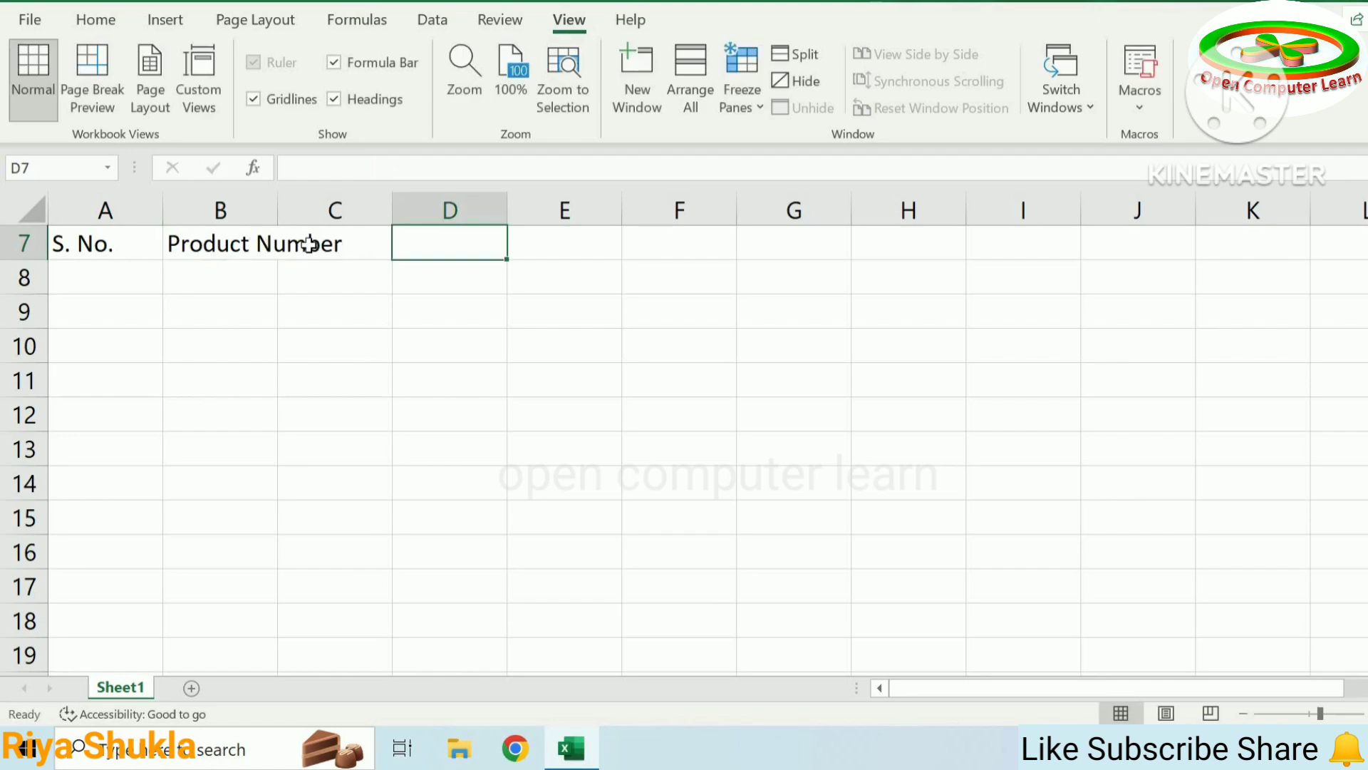
# Step: Compare the contents of cells C7 and B7, and autofit column B to its heading
pyautogui.click(310, 245)
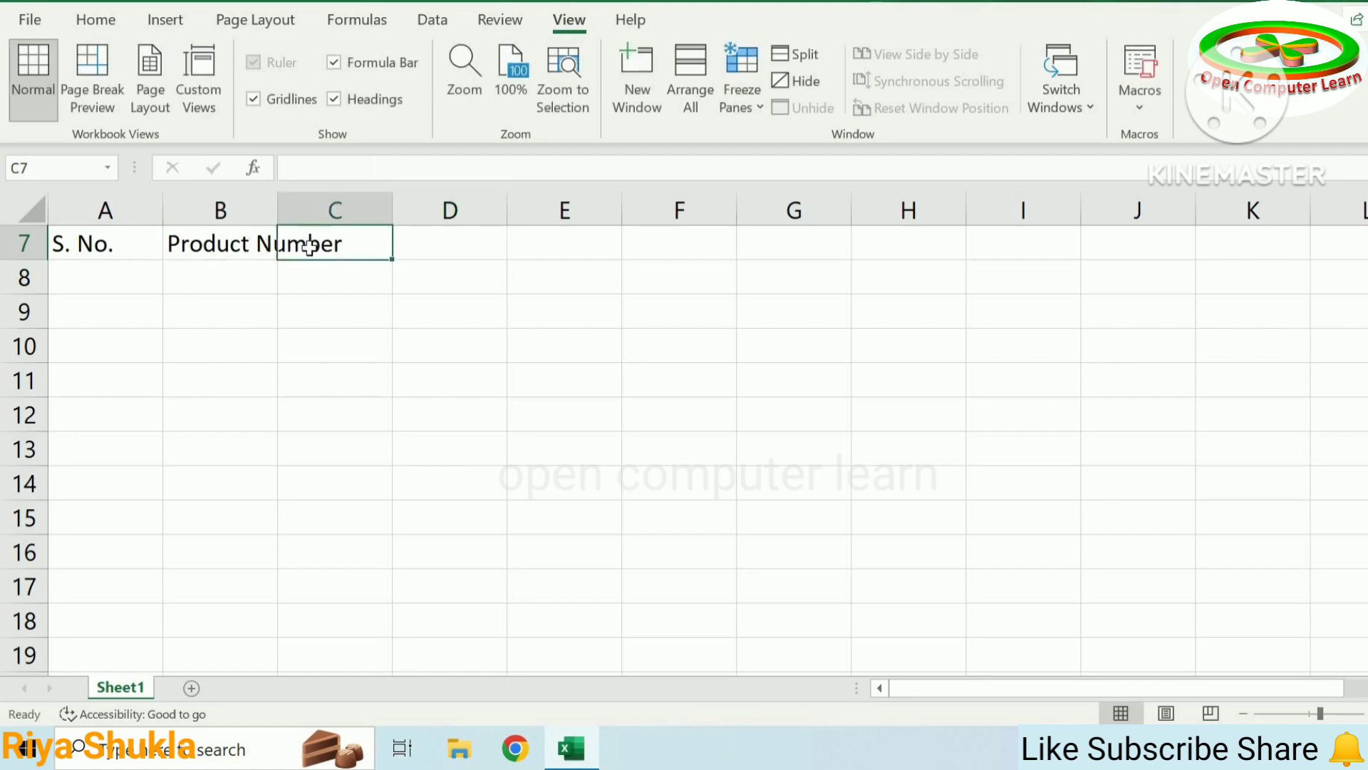
pyautogui.click(303, 167)
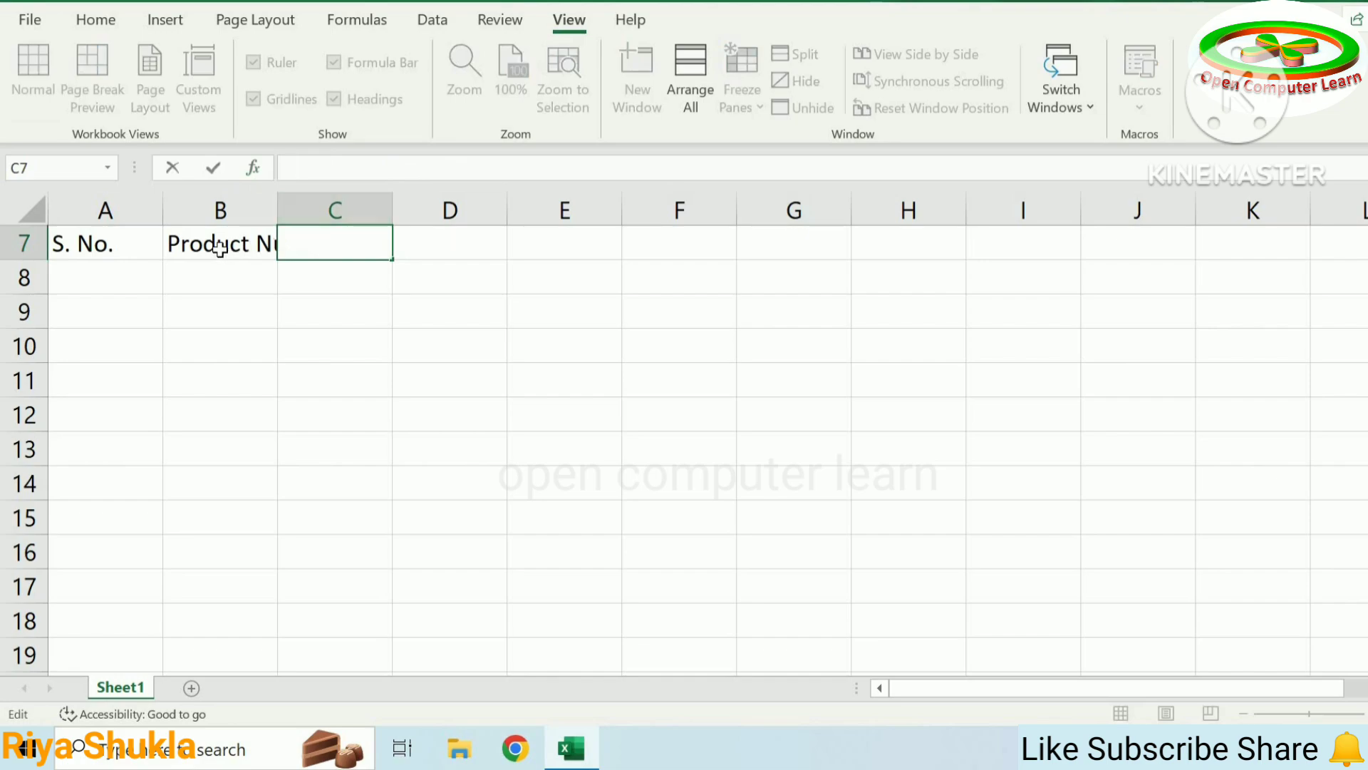
pyautogui.click(221, 245)
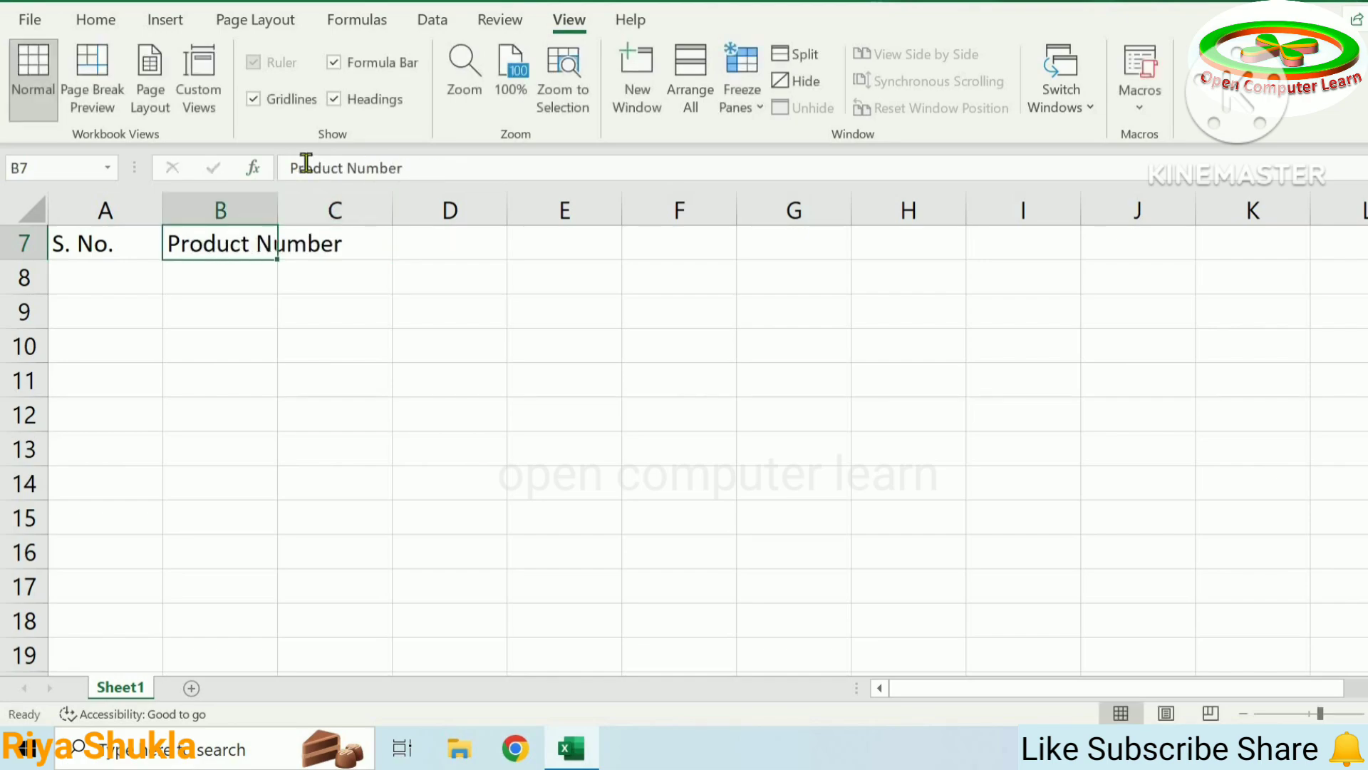
pyautogui.doubleClick(278, 222)
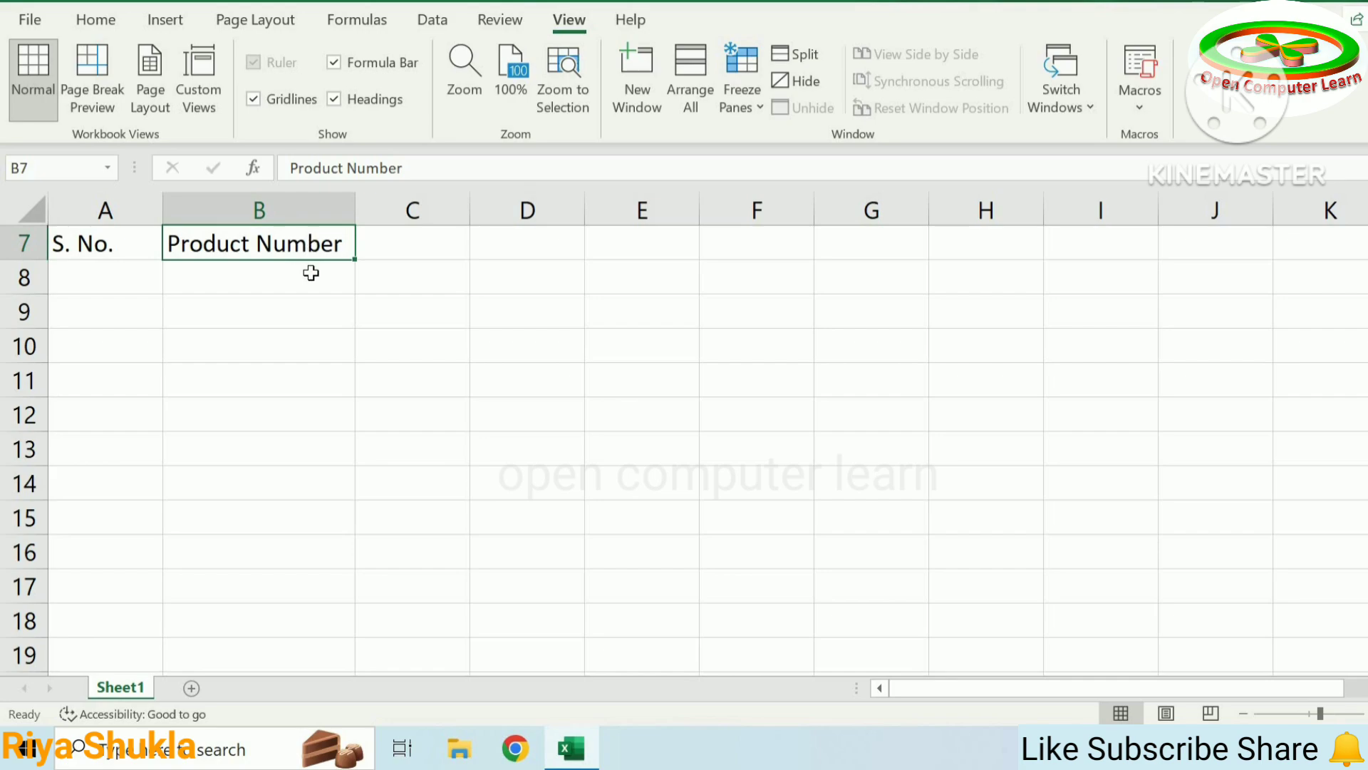
# Step: Enter the heading "Description" in cell C7 and autofit column C to it
pyautogui.press('Right')
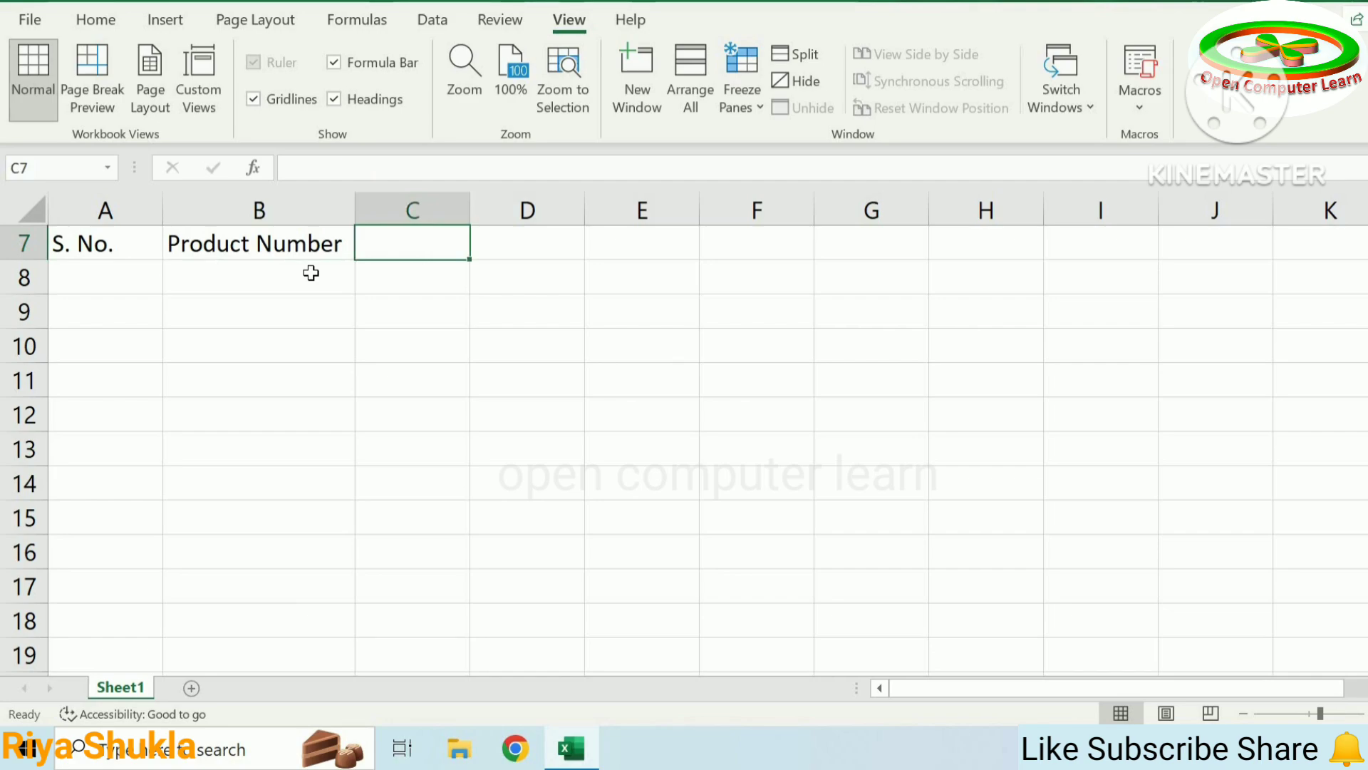
pyautogui.write('Description')
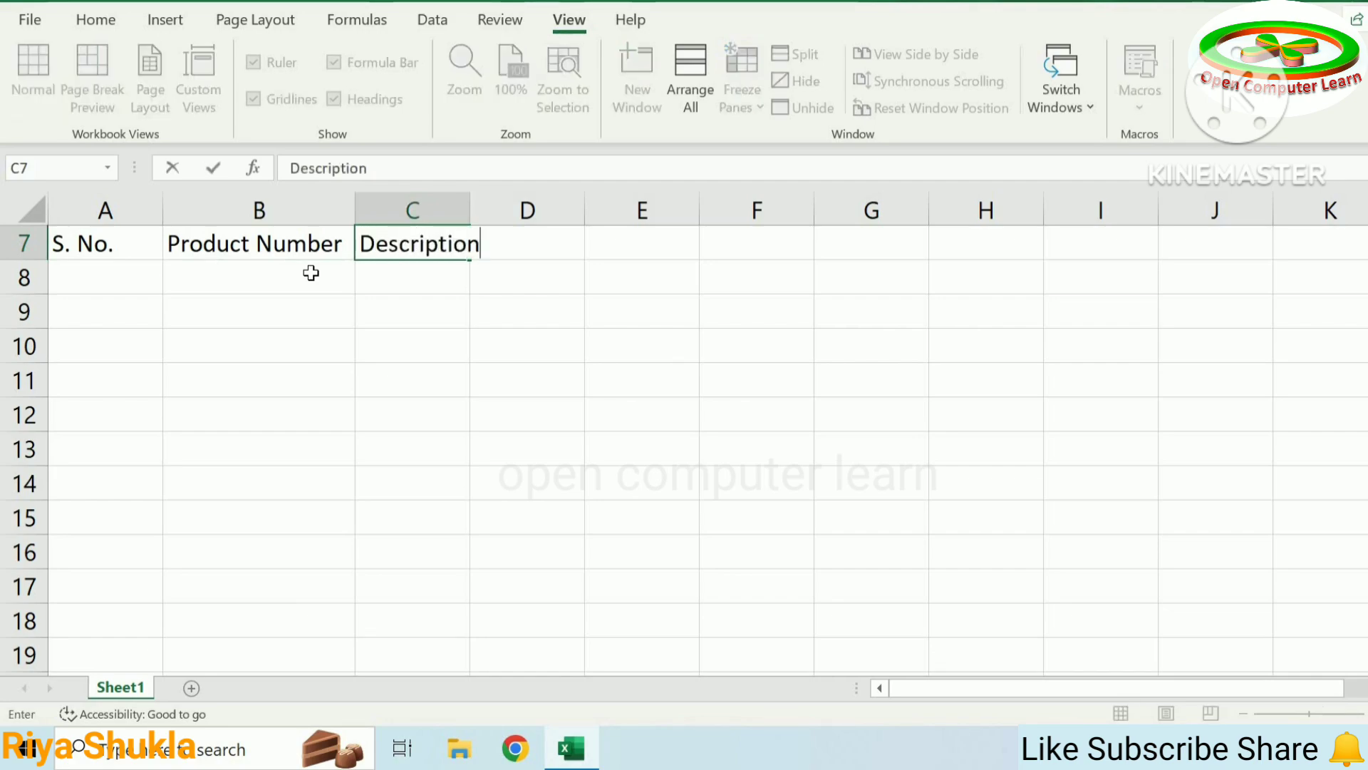
pyautogui.press('Right')
pyautogui.click(402, 246)
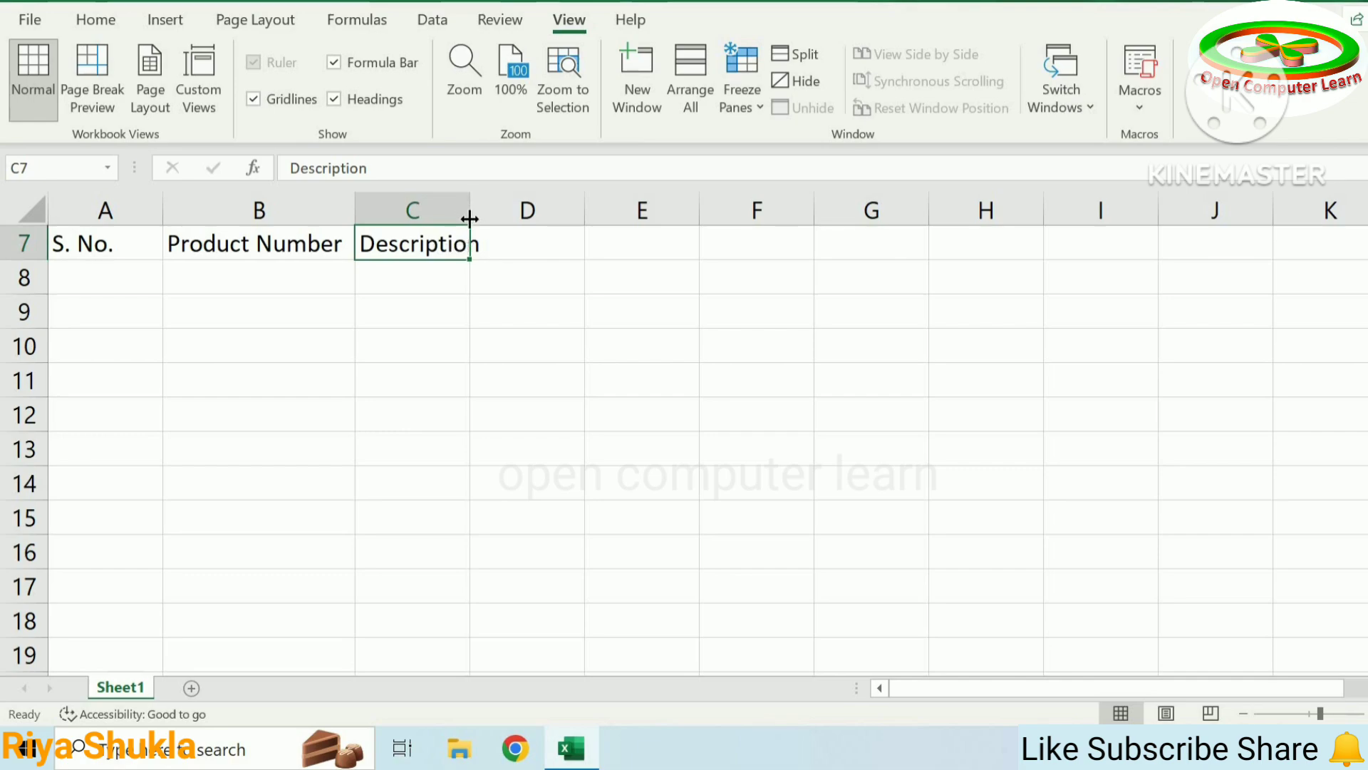
pyautogui.doubleClick(469, 213)
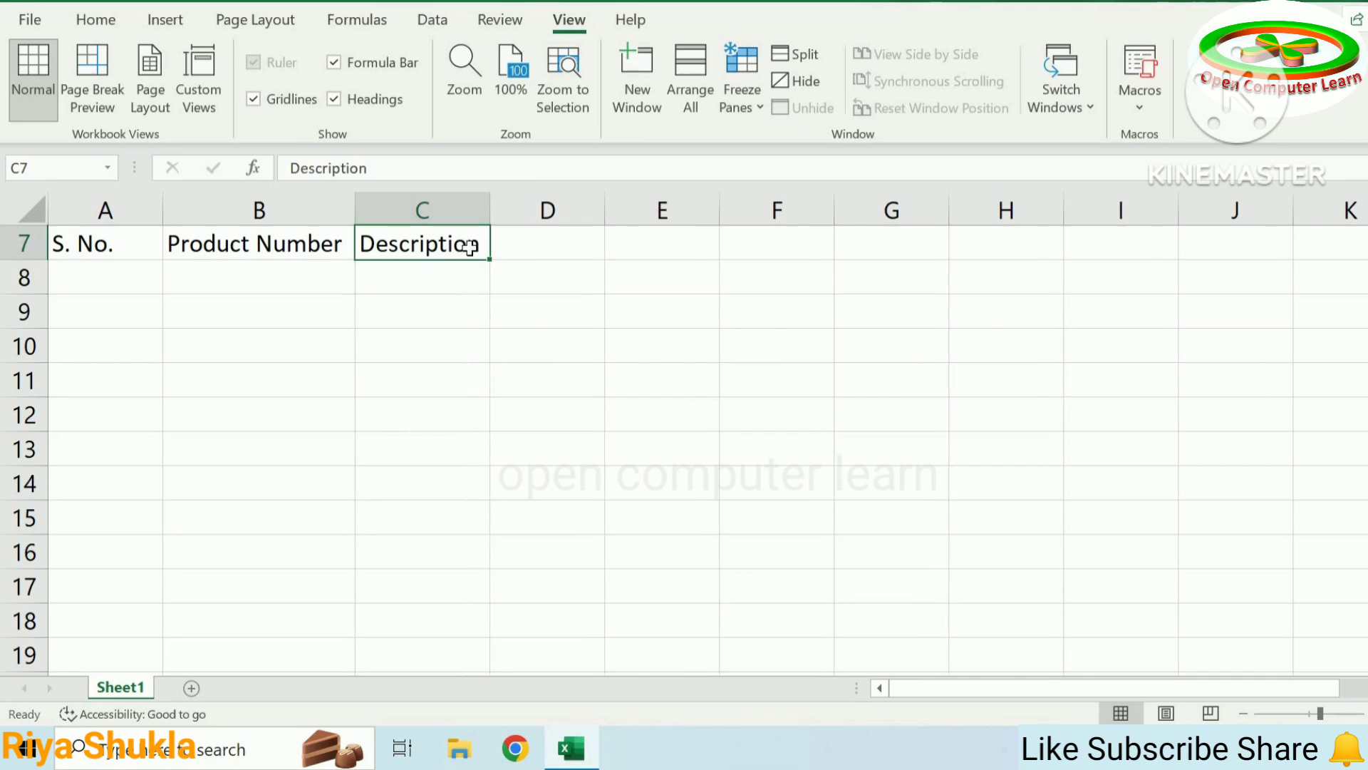
# Step: Fill cells D7 through G7 with the sample texts gdjhsddfsdgs, dsbfdsgsgfsg, dsfdshfjkdshgjsh and dsfjksdhfdgh
pyautogui.press('Right')
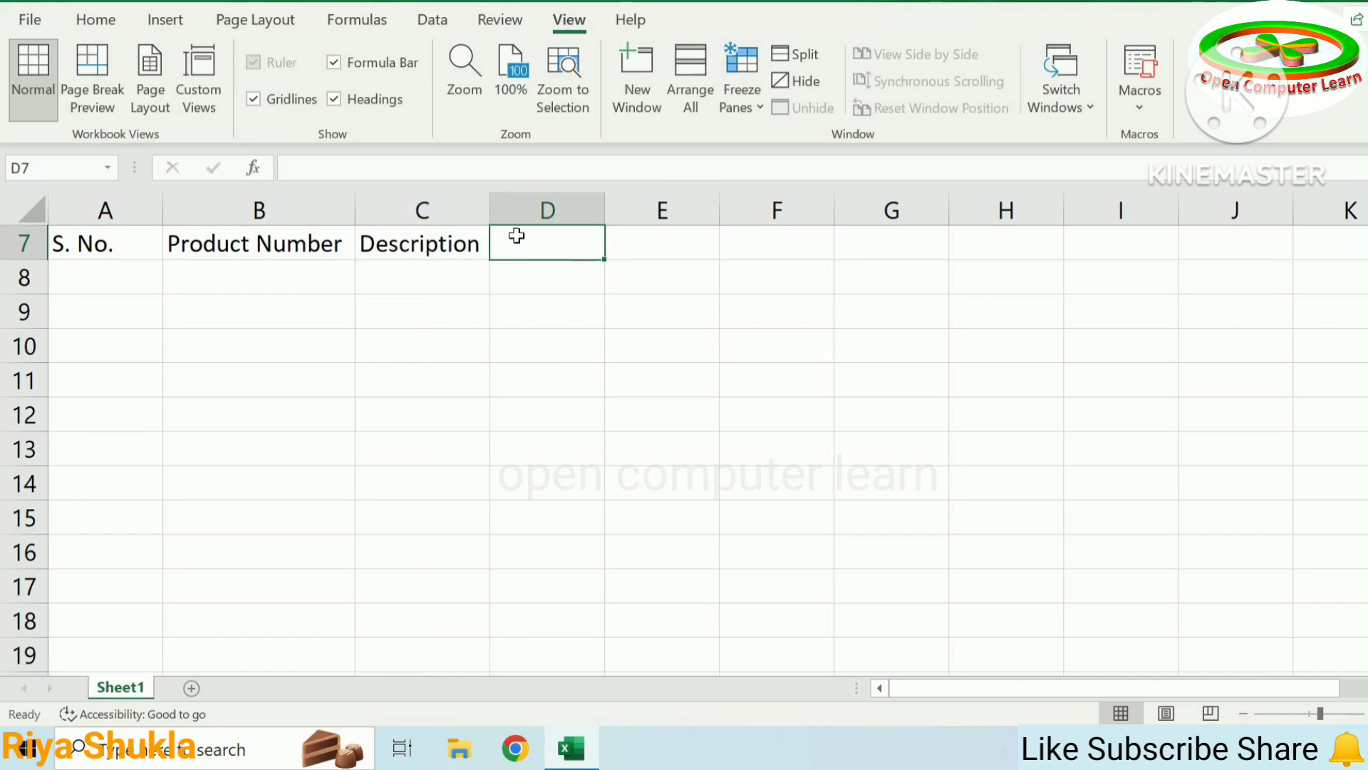
pyautogui.write('gdjhsddfsdgs')
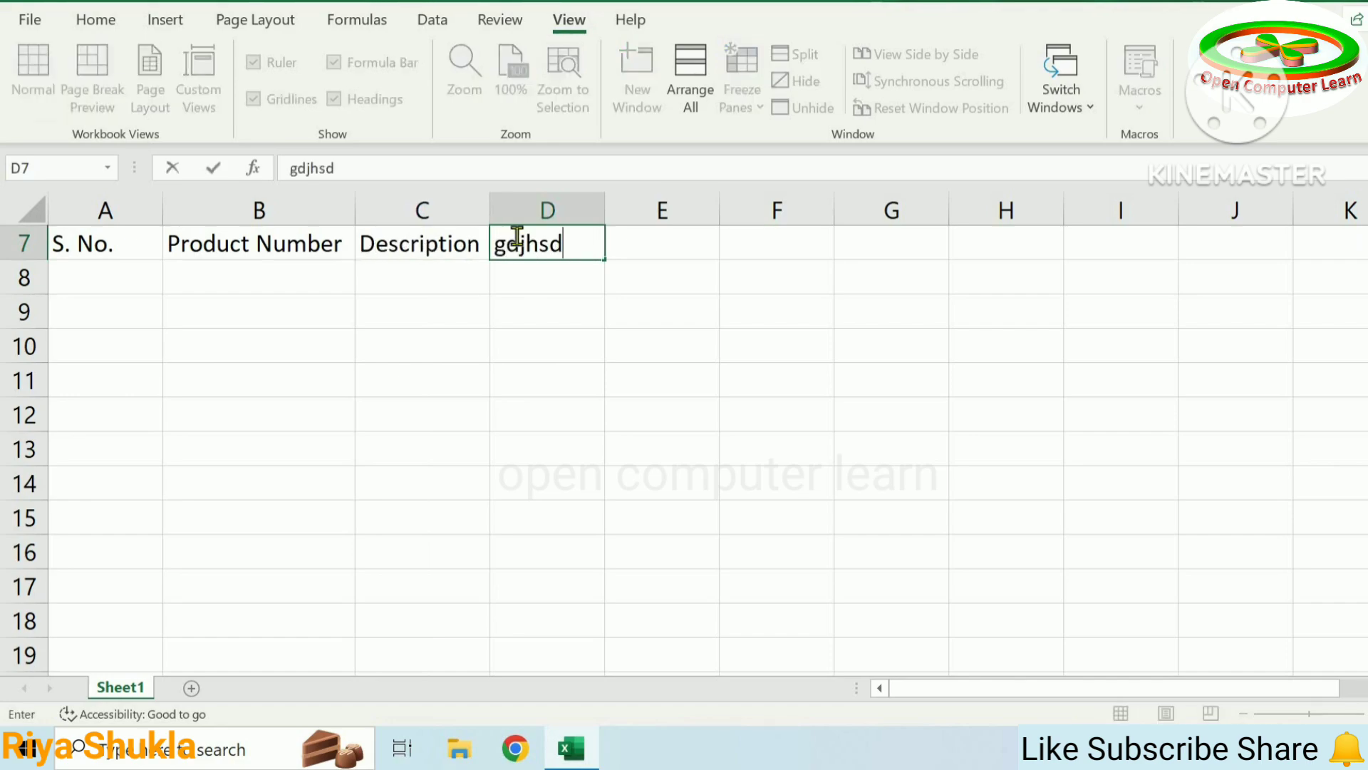
pyautogui.press('Tab')
pyautogui.write('dsbfdsgsgfsg')
pyautogui.press('Tab')
pyautogui.write('dsfdshfjkd')
pyautogui.press('Tab')
pyautogui.write('dsfjksdhfdgh')
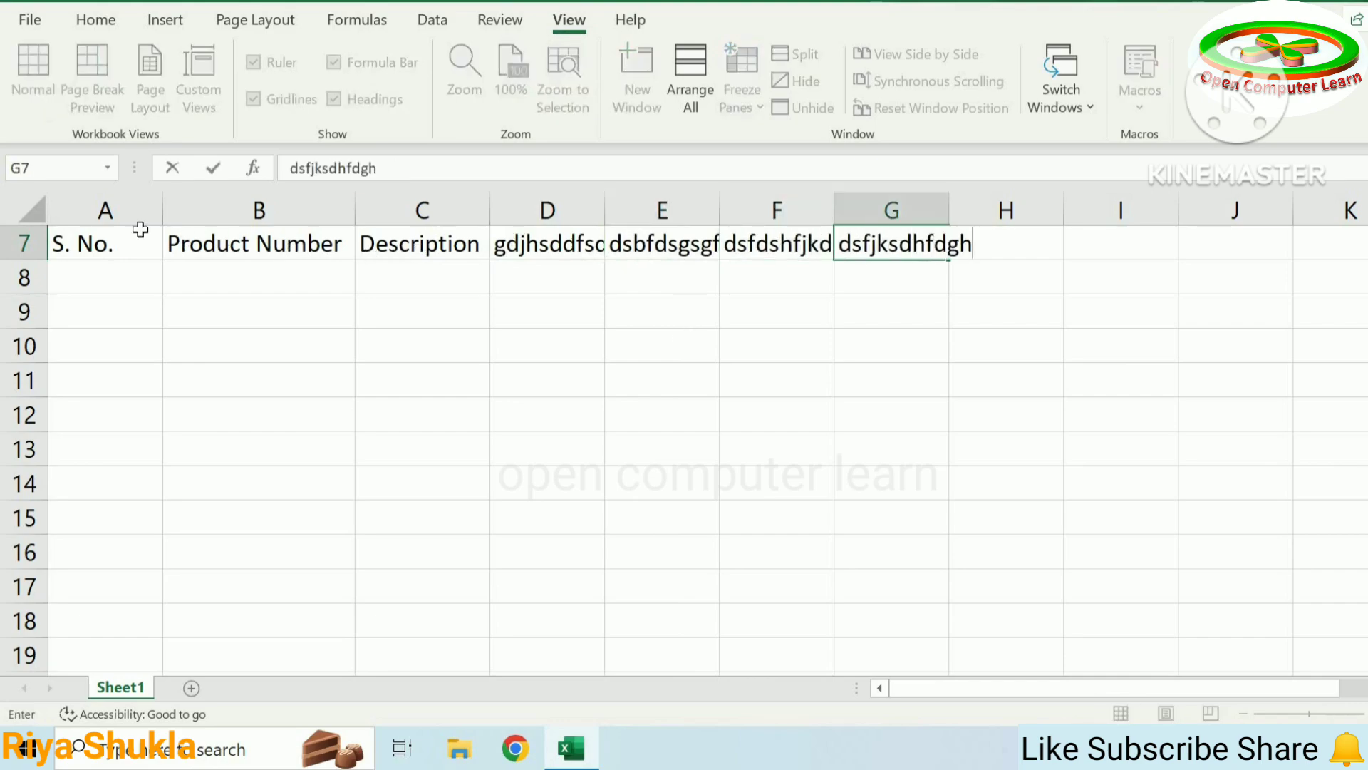
# Step: Autofit the column widths for the range A7:H7 and check the entries in D7 through G7
pyautogui.moveTo(135, 234); pyautogui.dragTo(953, 246)
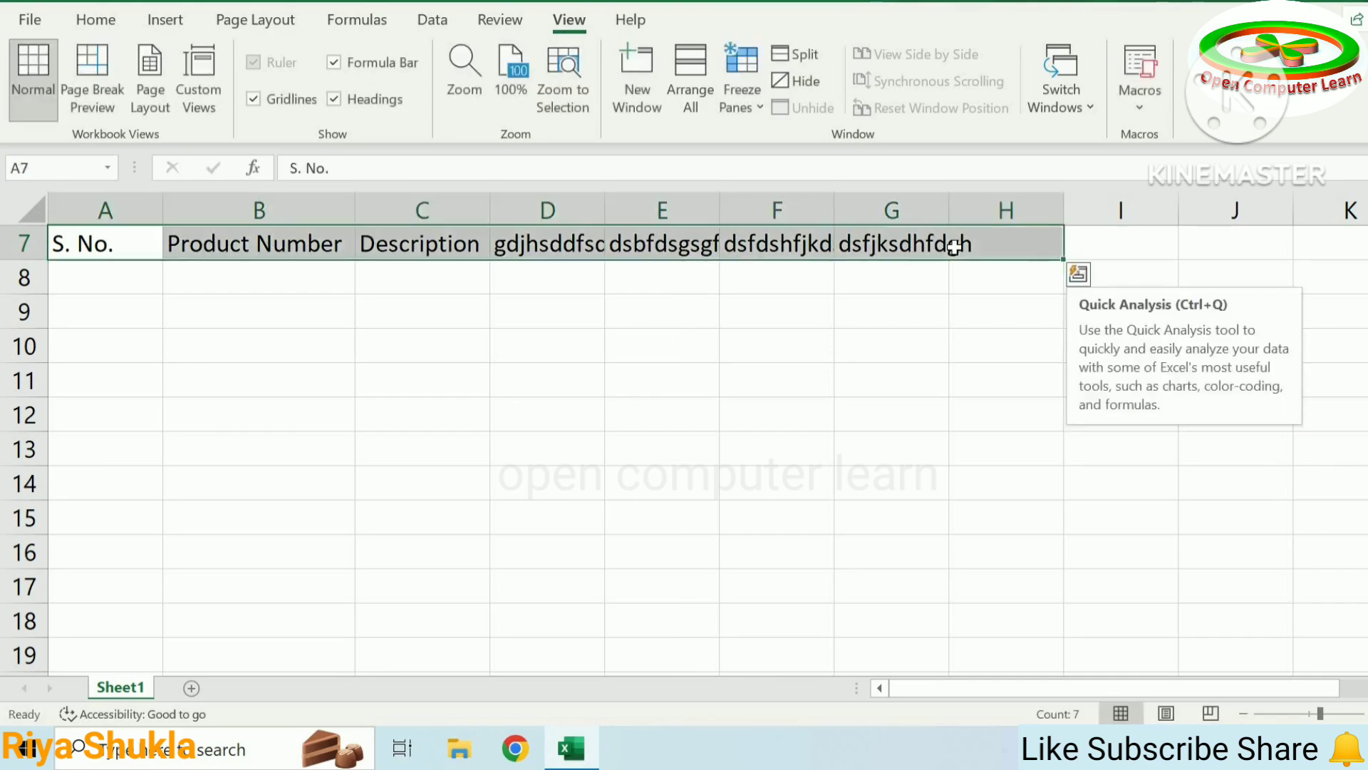
pyautogui.click(96, 20)
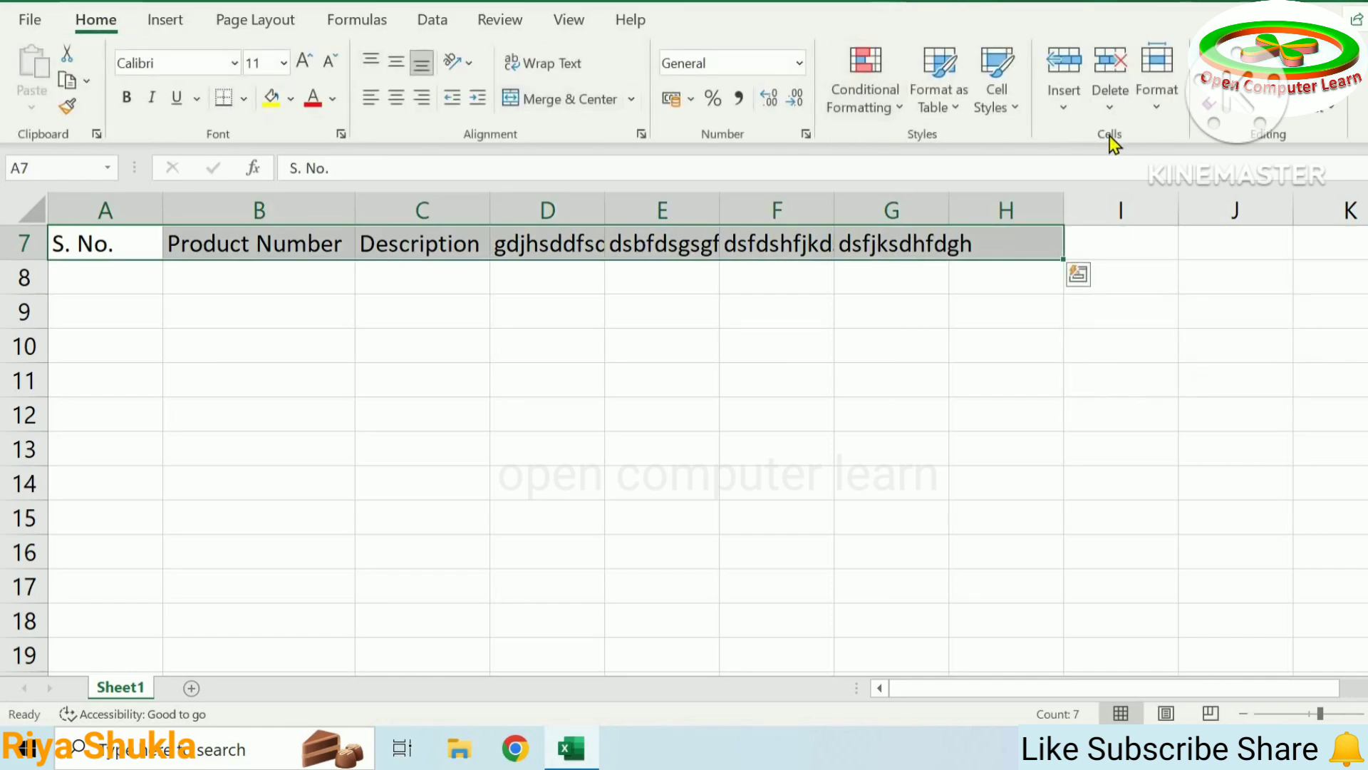
pyautogui.click(1165, 104)
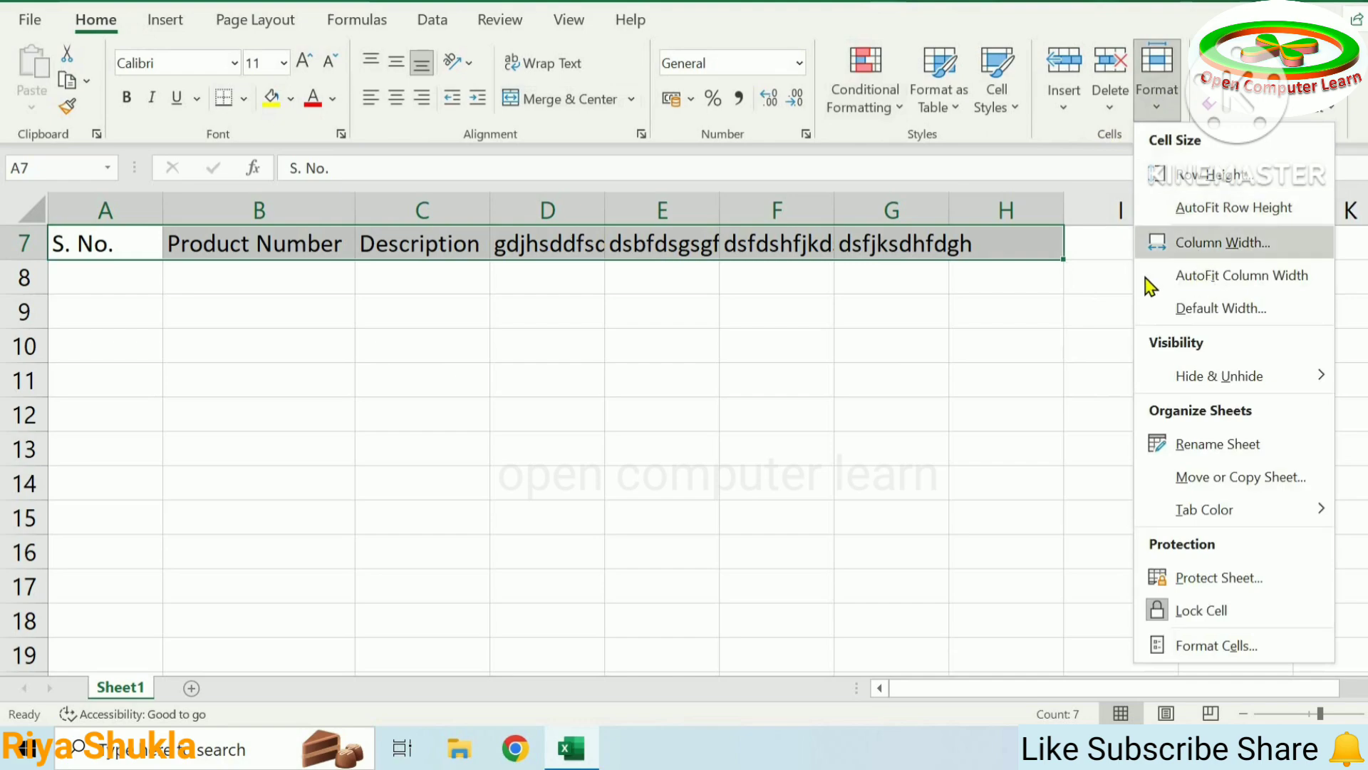
pyautogui.click(1215, 278)
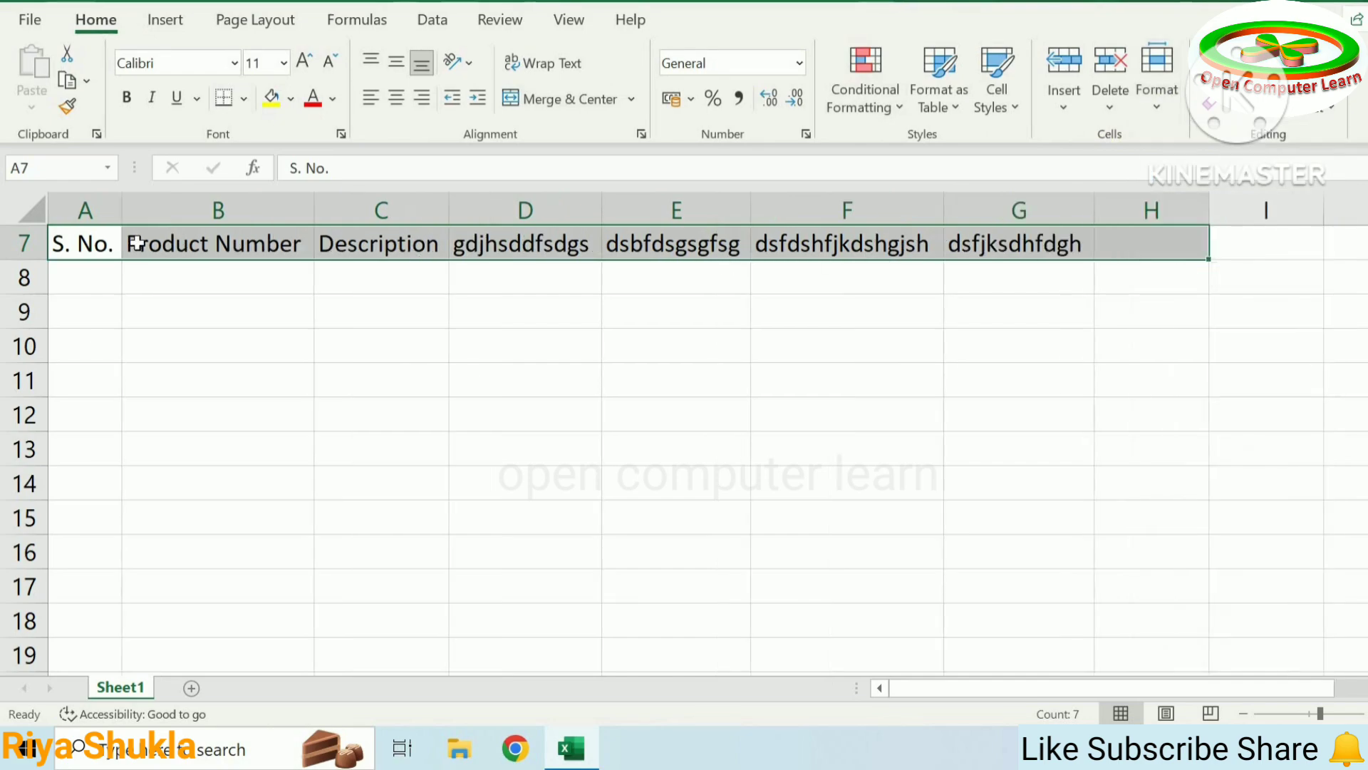
pyautogui.click(940, 276)
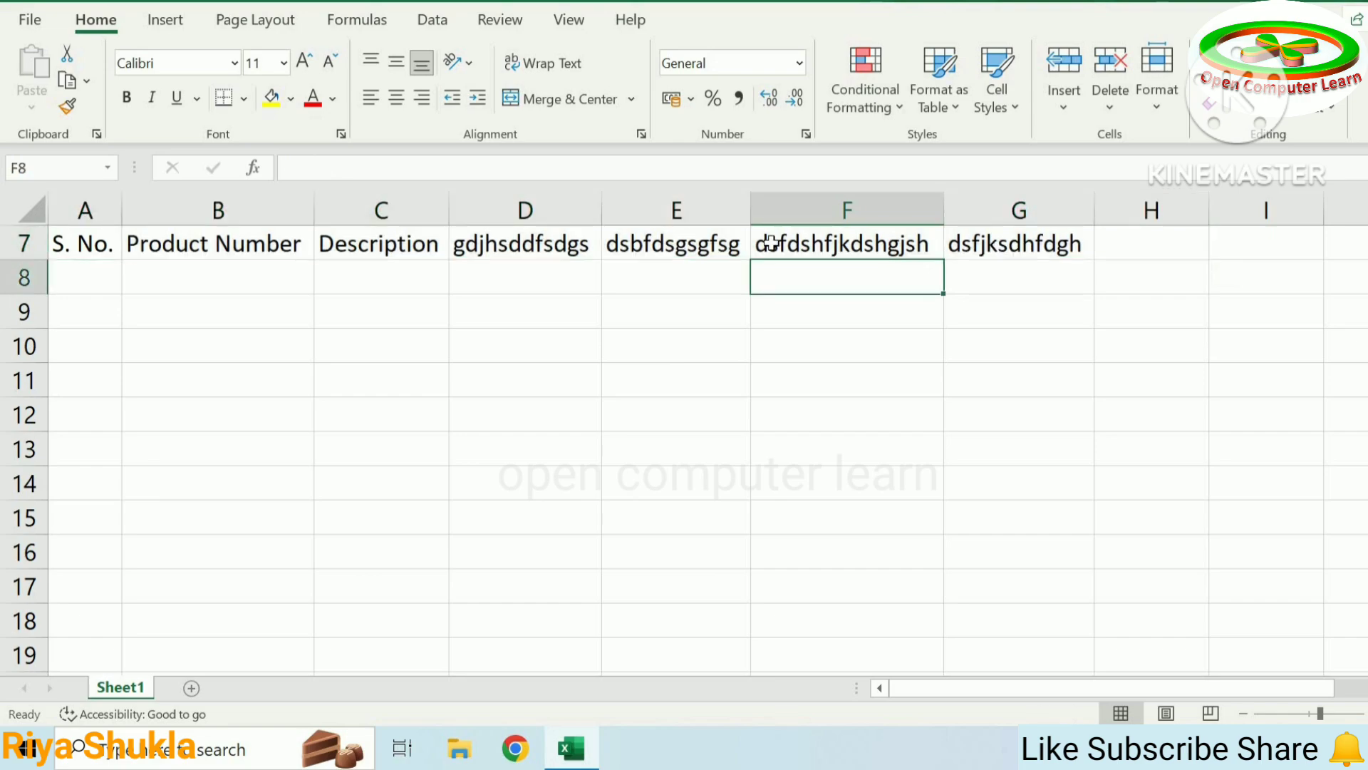
pyautogui.click(598, 254)
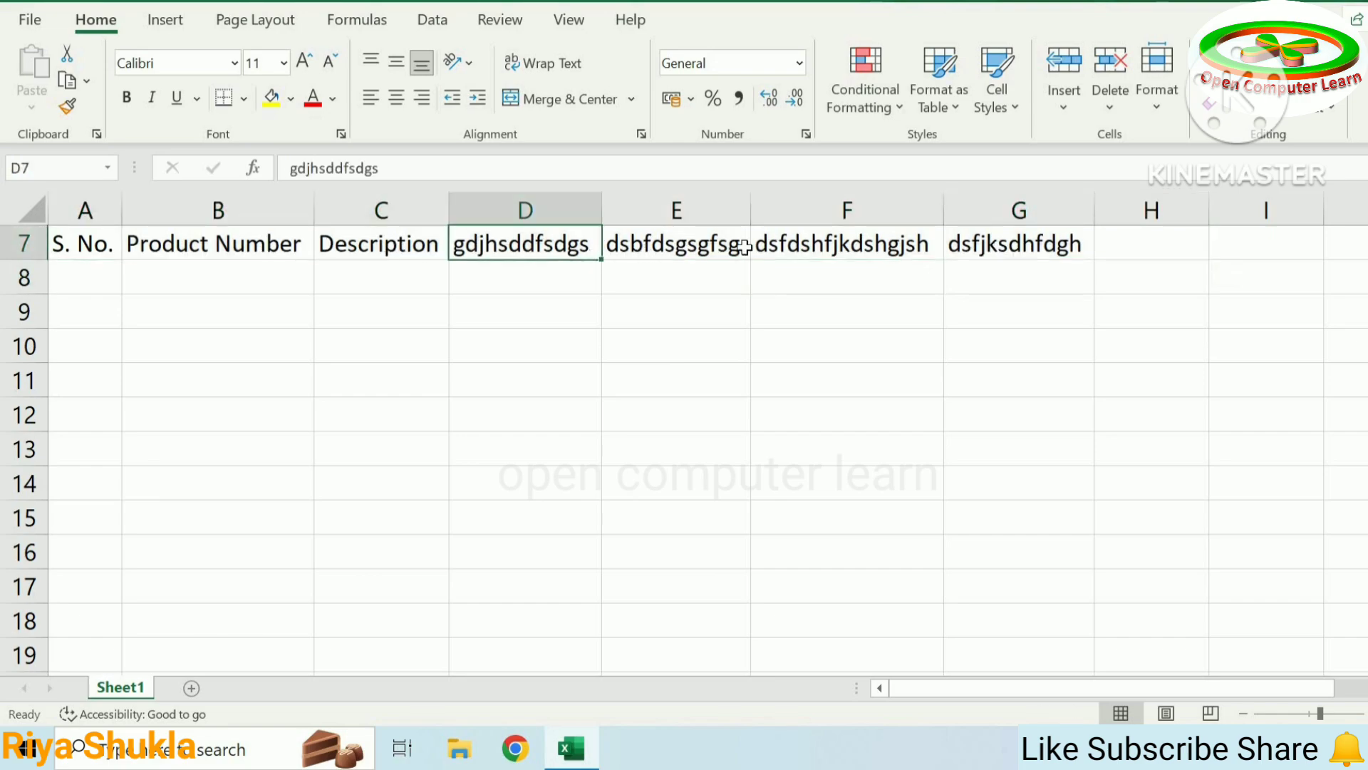
pyautogui.click(744, 246)
pyautogui.click(796, 248)
pyautogui.click(967, 246)
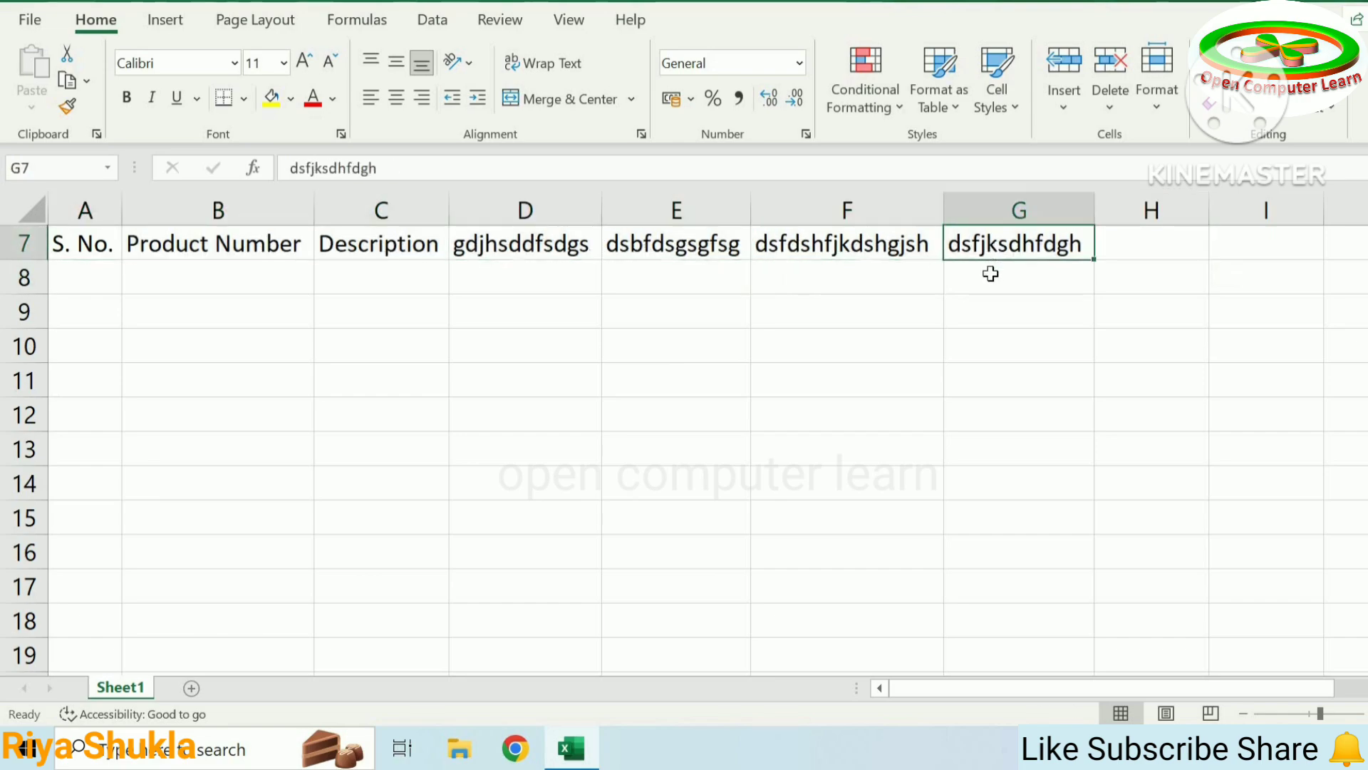
# Step: Undo the column autofit and the four sample entries in D7 through G7
pyautogui.hotkey('ctrl', 'z')
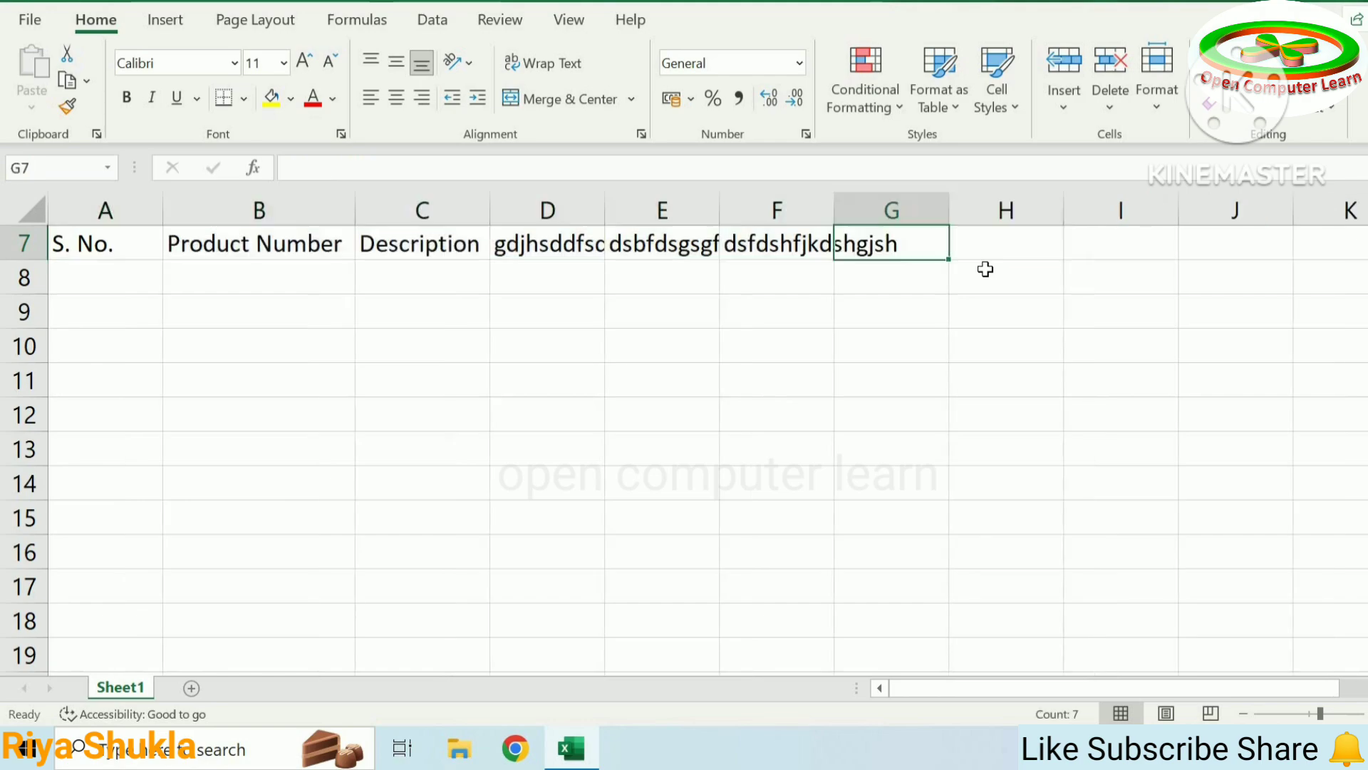
pyautogui.hotkey('ctrl', 'z')
pyautogui.hotkey('ctrl', 'z')
pyautogui.hotkey('ctrl', 'z')
pyautogui.hotkey('ctrl', 'z')
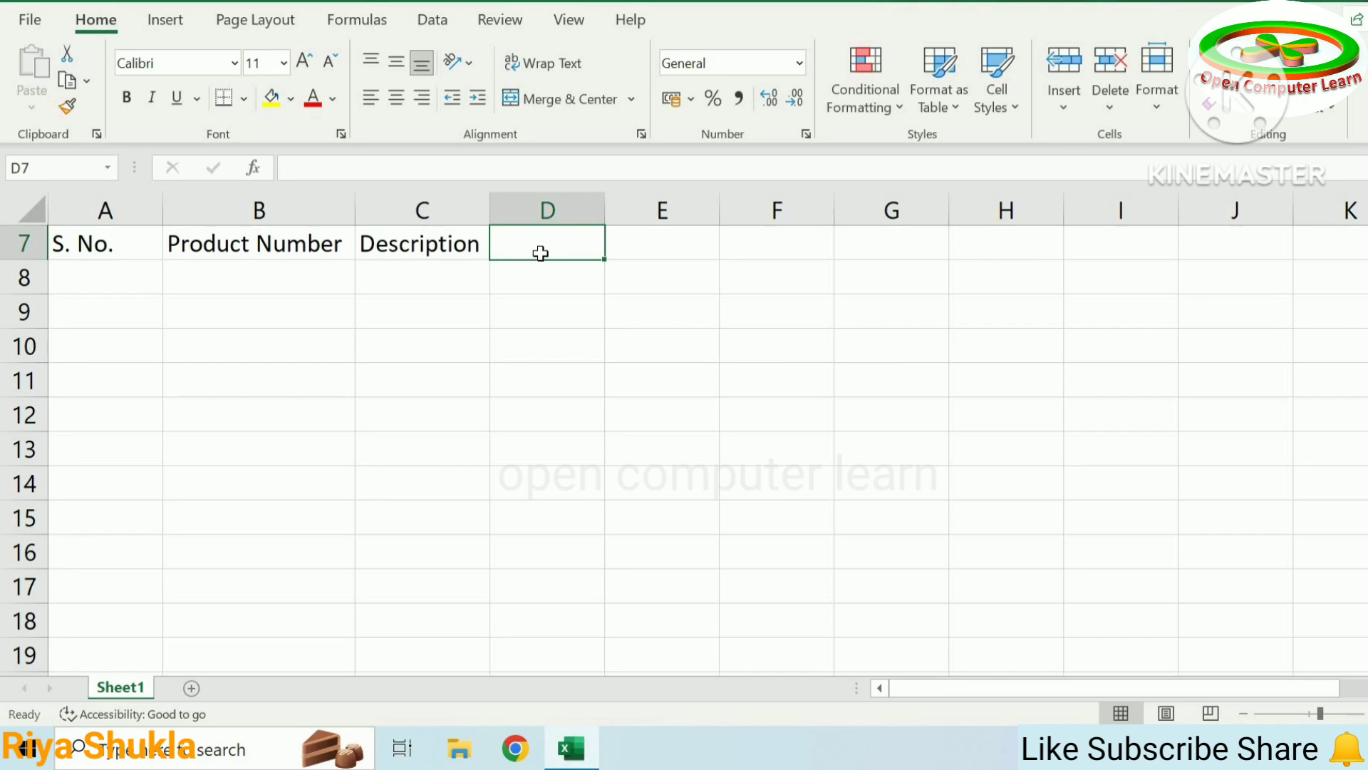
# Step: Restore the sample texts gdjhsddfsdgs, dsbfdsgsgfsg, dsfdshfjkdshgjsh and dsfjksdhfdgh in cells D7 through G7
pyautogui.write('gdjhsddfsc')
pyautogui.press('Tab')
pyautogui.write('dsbfdsgsgf')
pyautogui.press('Tab')
pyautogui.write('dsfdshfjkd')
pyautogui.press('Tab')
pyautogui.write('dsfjksdhfdgh')
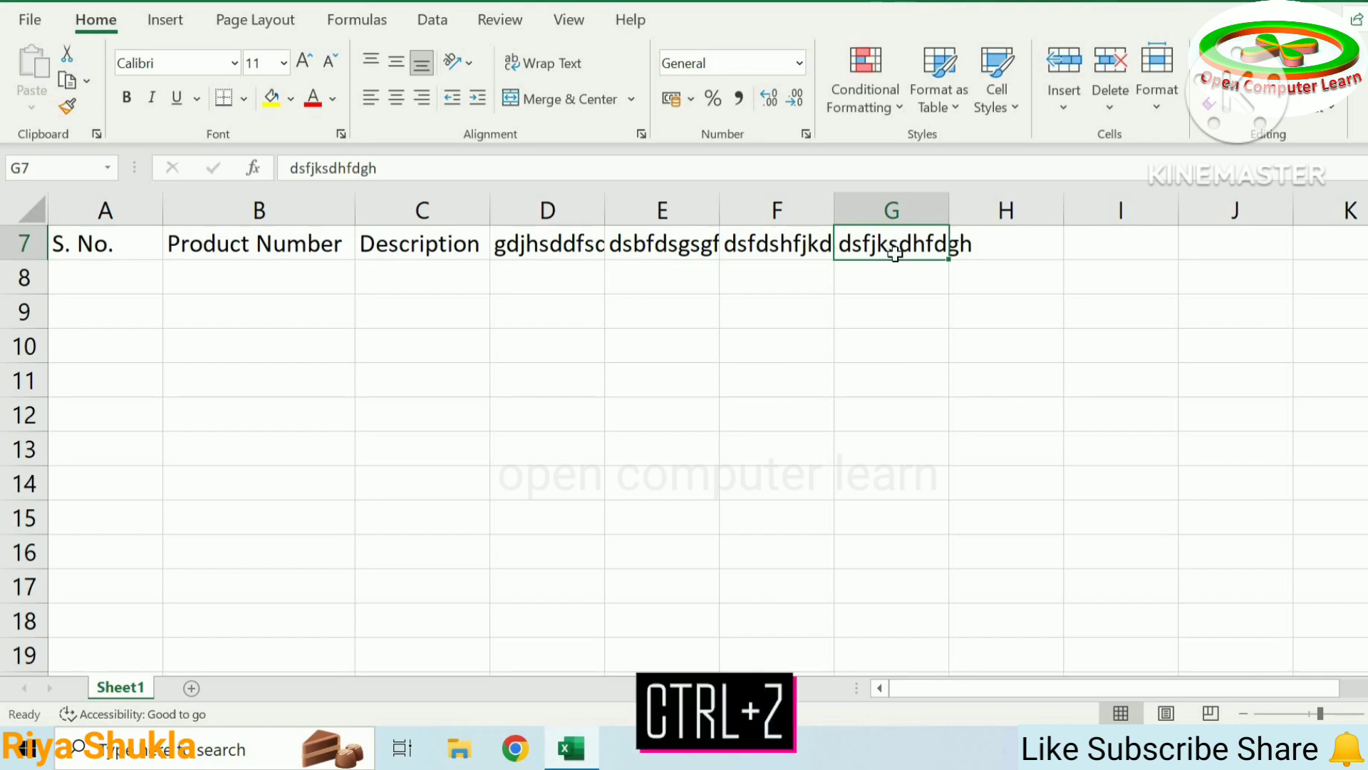
# Step: Undo the restored sample entries in D7 through G7 and try to redo the last undone one
pyautogui.hotkey('ctrl', 'z')
pyautogui.hotkey('ctrl', 'z')
pyautogui.hotkey('ctrl', 'z')
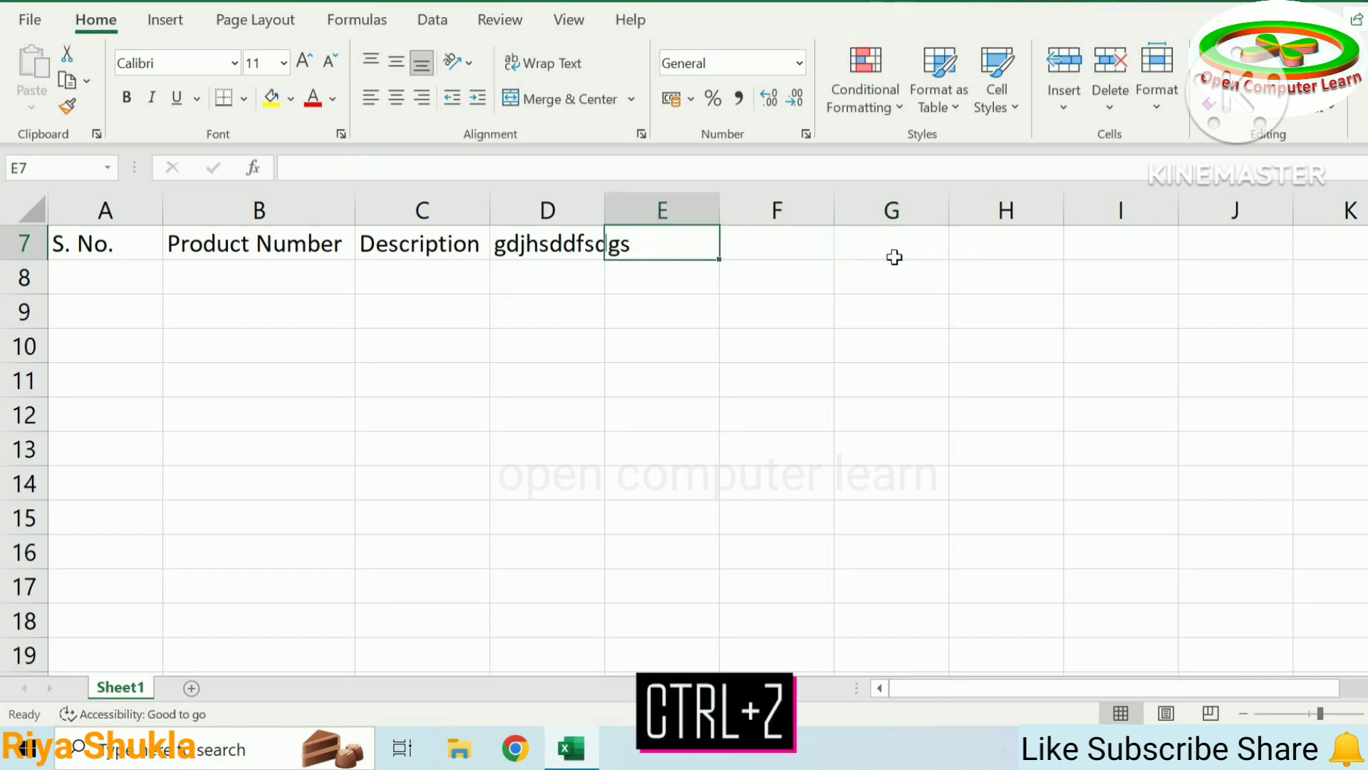
pyautogui.hotkey('ctrl', 'z')
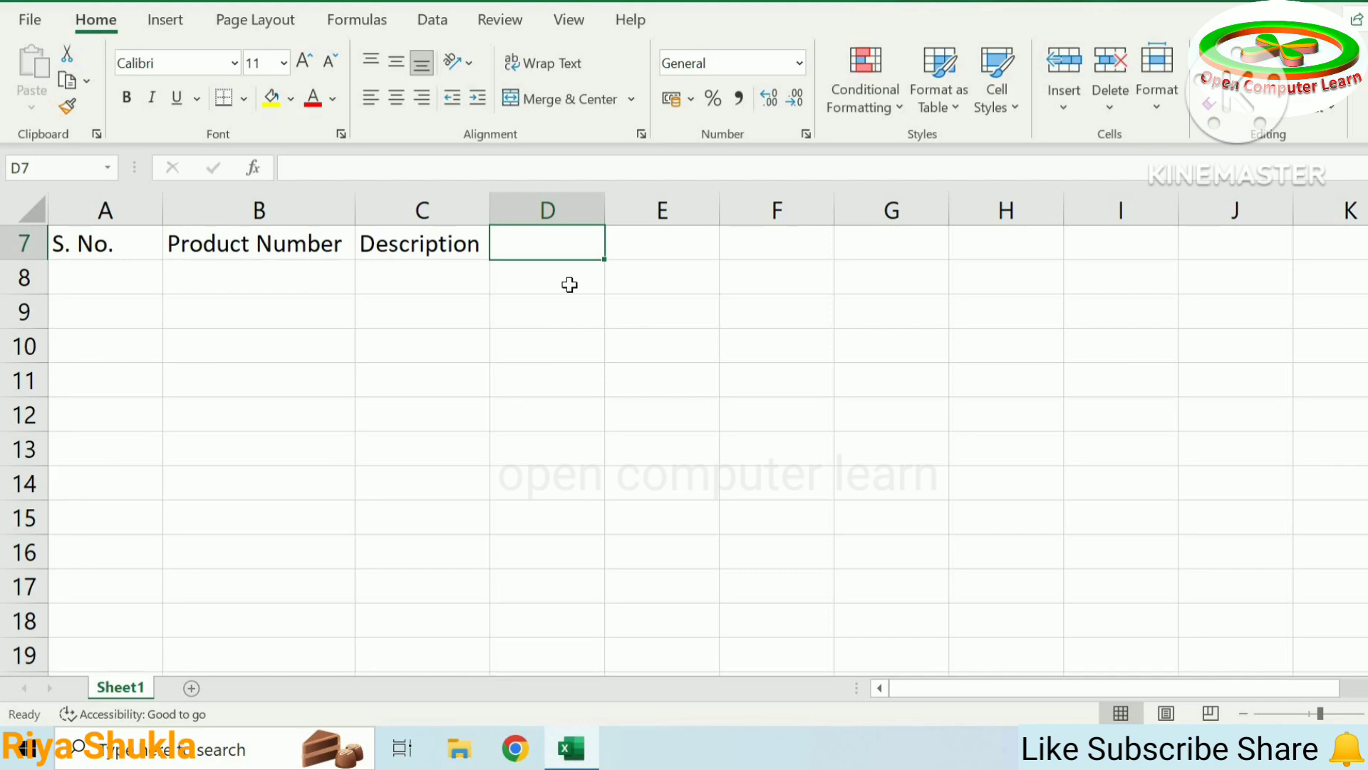
pyautogui.hotkey('ctrl', 'y')
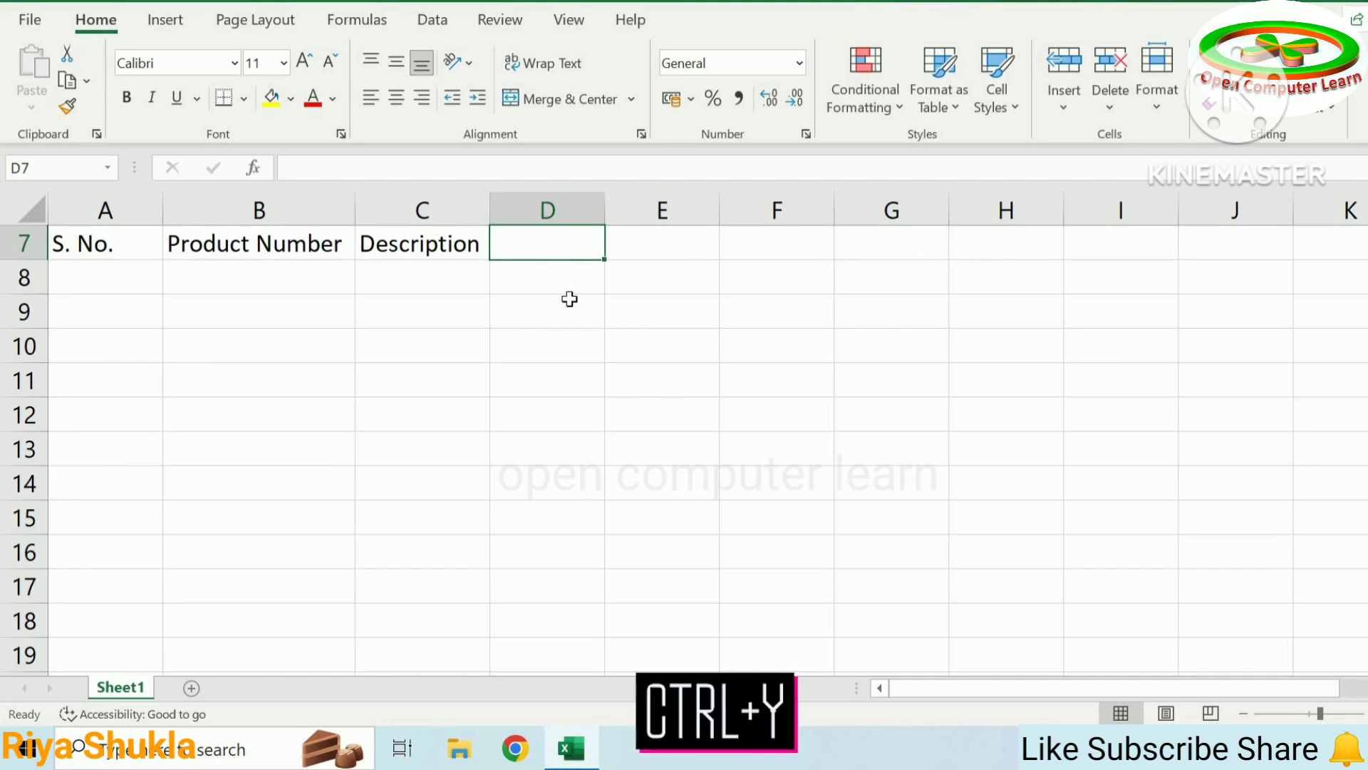
# Step: Redo the four sample entries in cells D7 through G7 and the column autofit for A7:H7
pyautogui.hotkey('ctrl', 'y')
pyautogui.hotkey('ctrl', 'y')
pyautogui.hotkey('ctrl', 'y')
pyautogui.hotkey('ctrl', 'y')
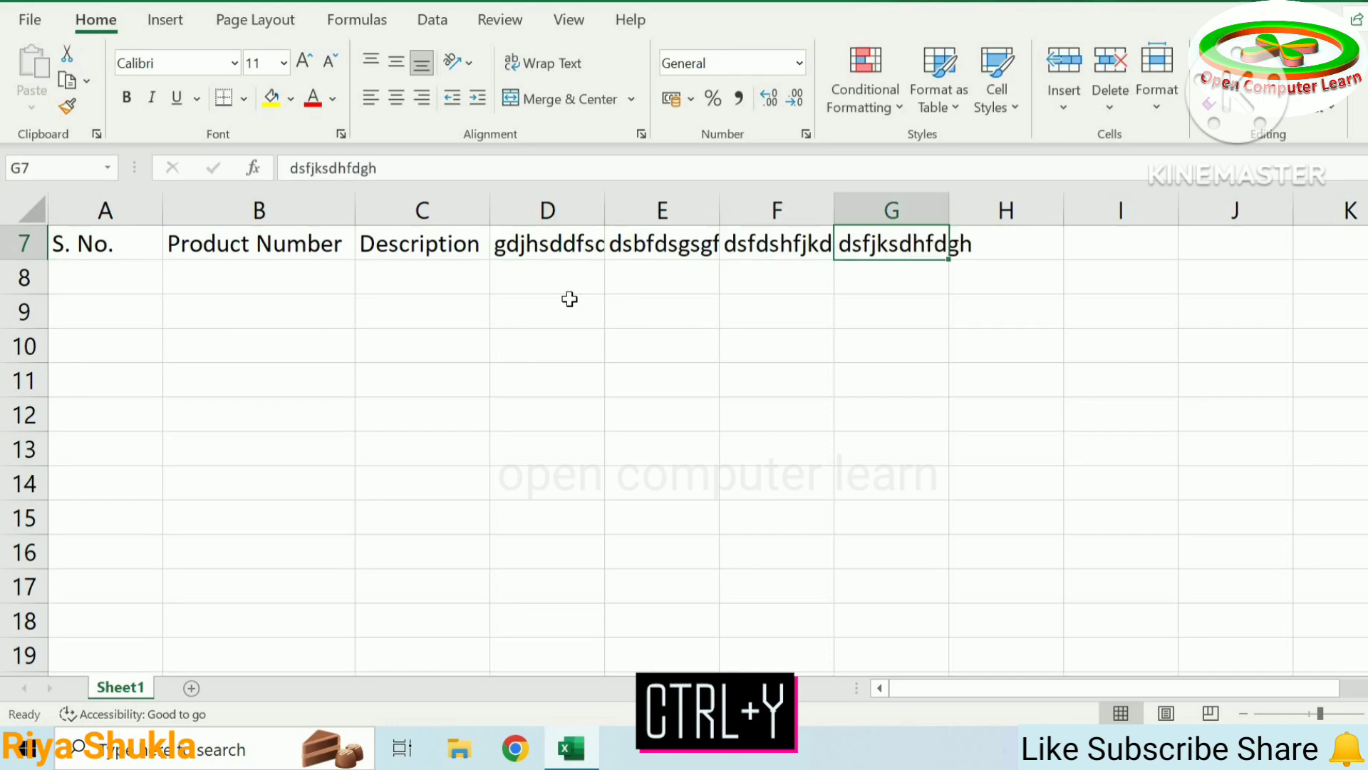
pyautogui.hotkey('ctrl', 'y')
pyautogui.hotkey('ctrl', 'y')
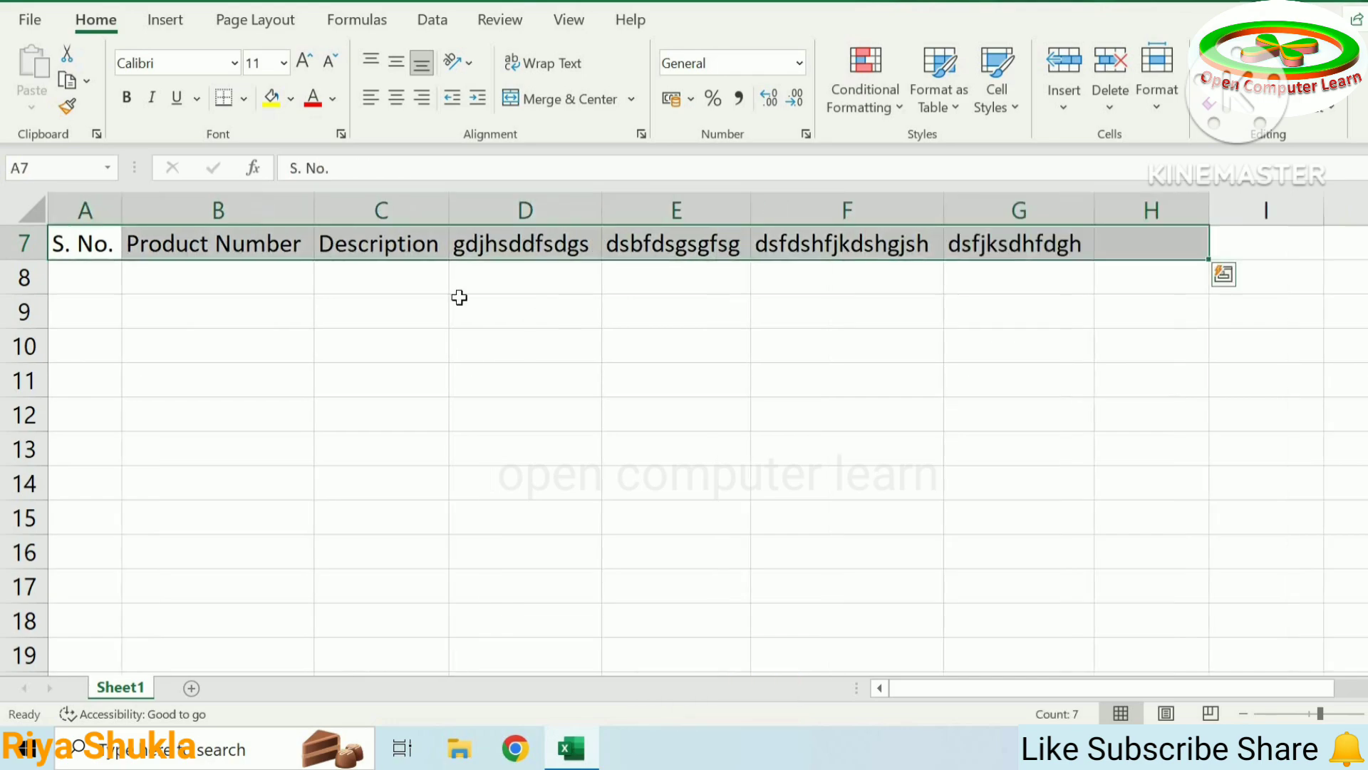
pyautogui.click(459, 297)
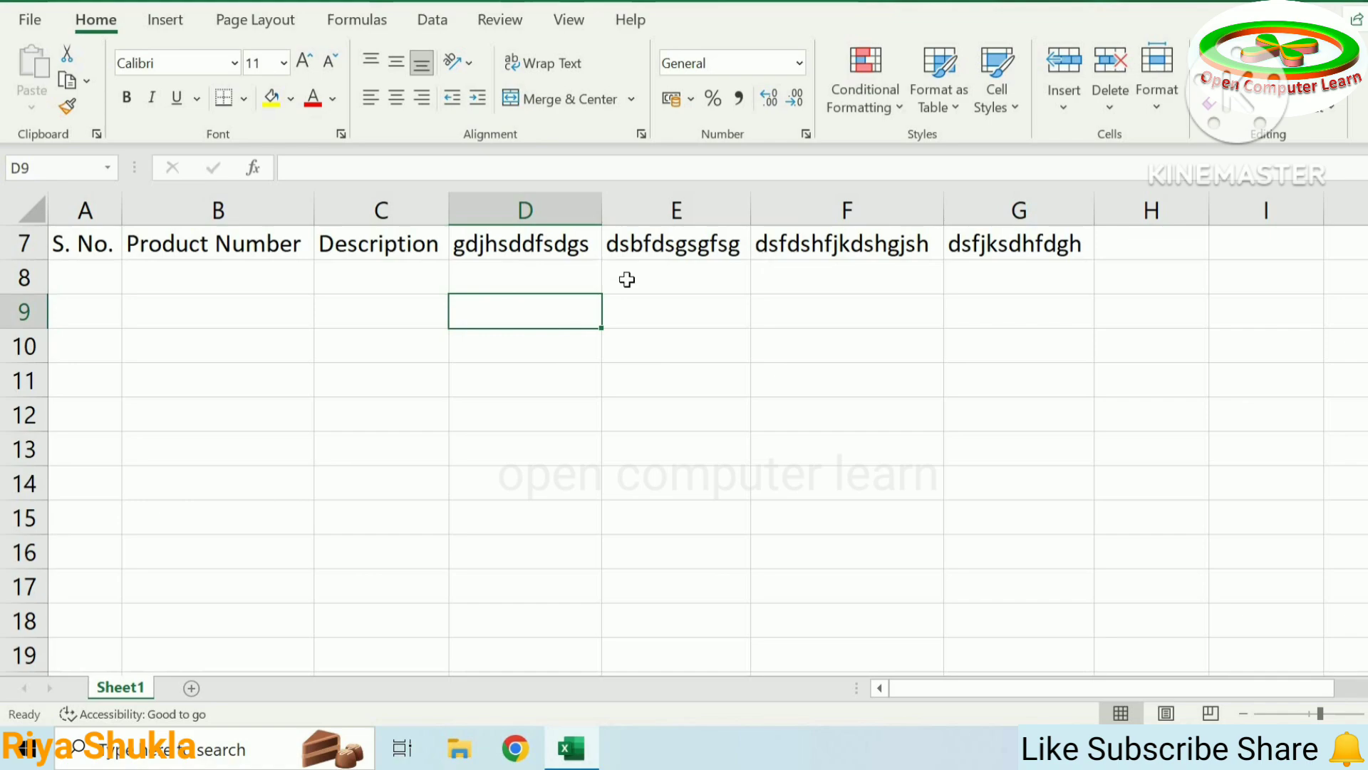
# Step: Undo the column autofit and the sample entries in D7 through G7 to clear those cells
pyautogui.click(717, 256)
pyautogui.hotkey('ctrl', 'z')
pyautogui.hotkey('ctrl', 'z')
pyautogui.hotkey('ctrl', 'z')
pyautogui.hotkey('ctrl', 'z')
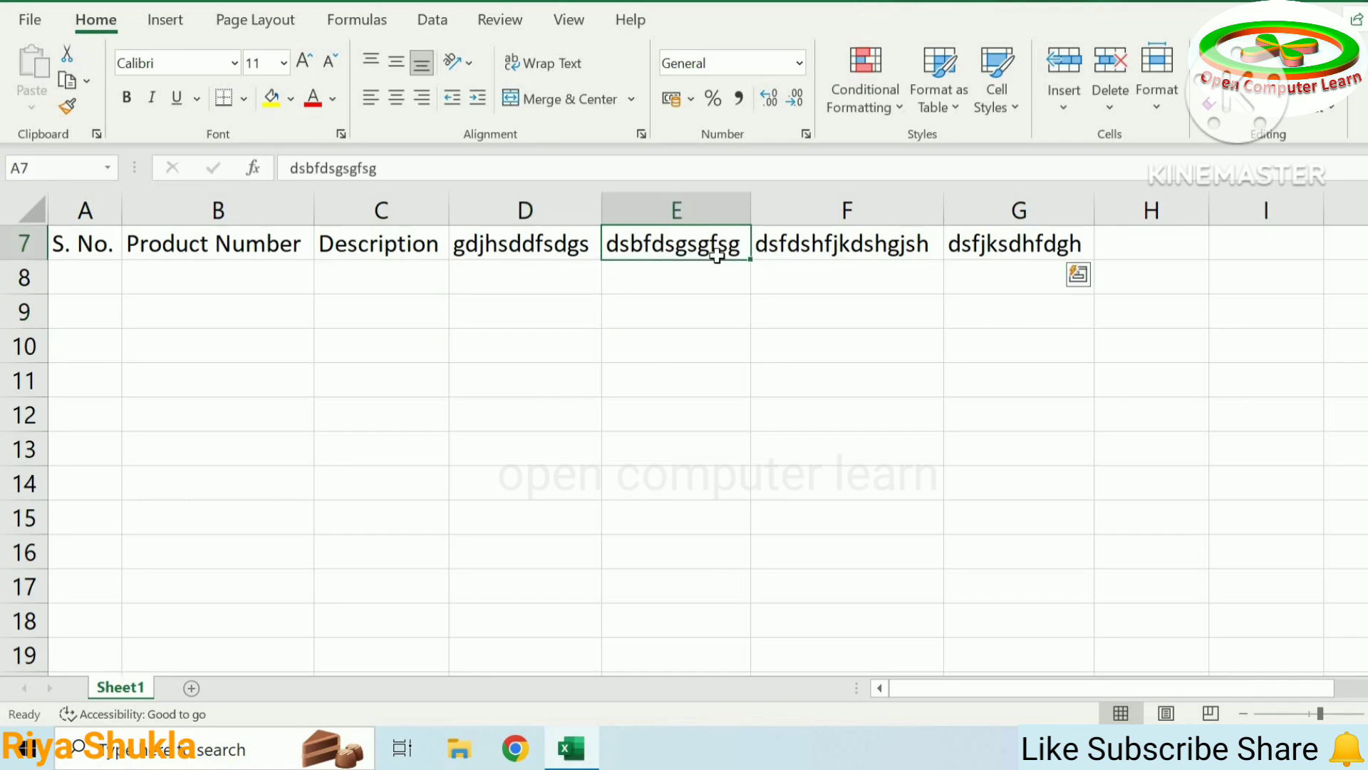
pyautogui.hotkey('ctrl', 'z')
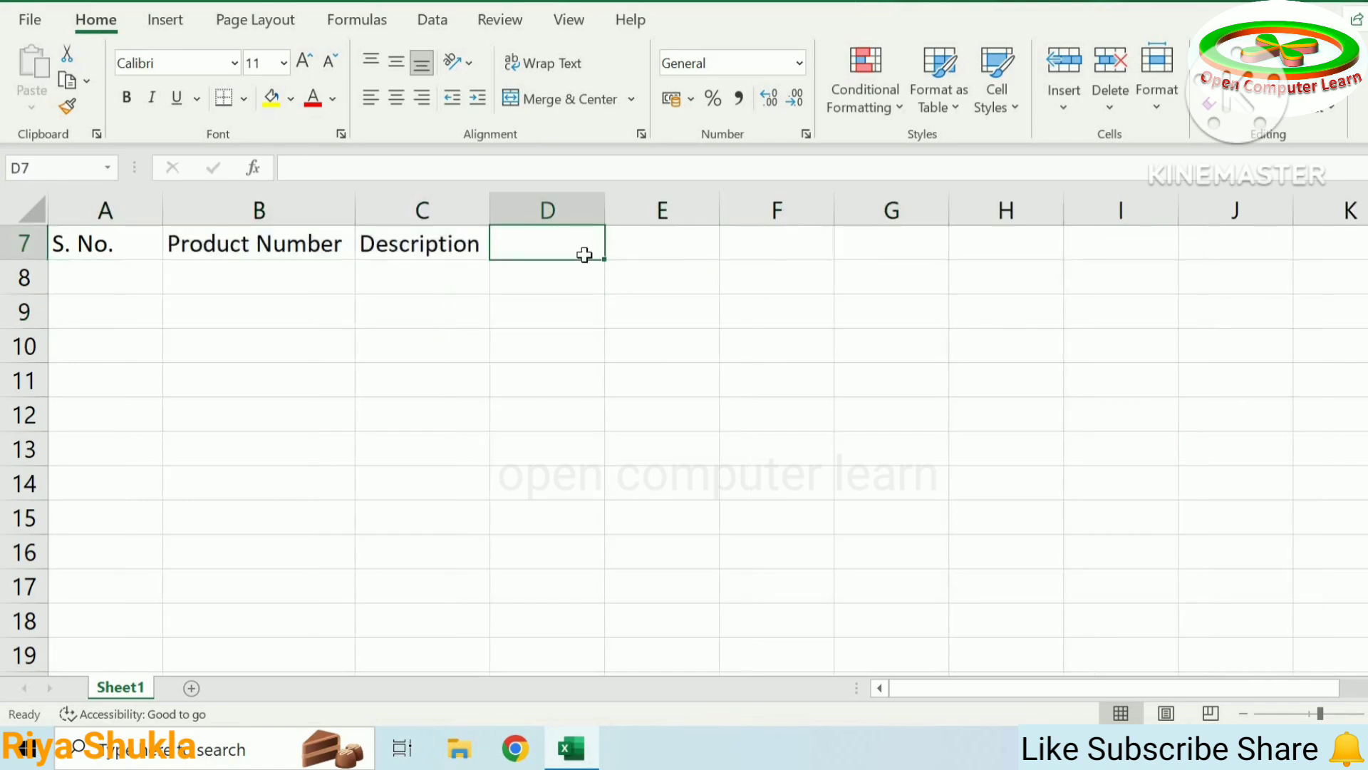
# Step: Enter the headings Quantity, Unit Price, Discount and Price in cells D7 through G7
pyautogui.write('Quantity')
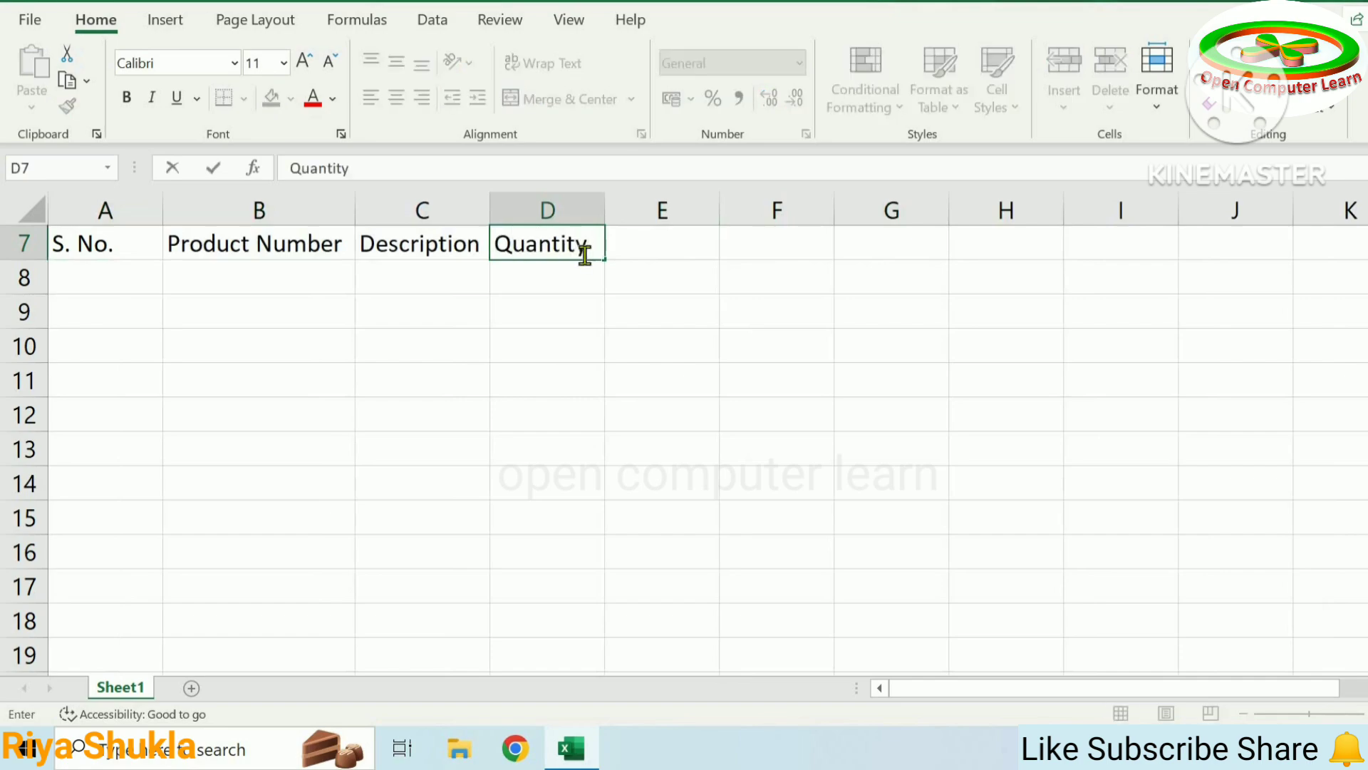
pyautogui.press('Tab')
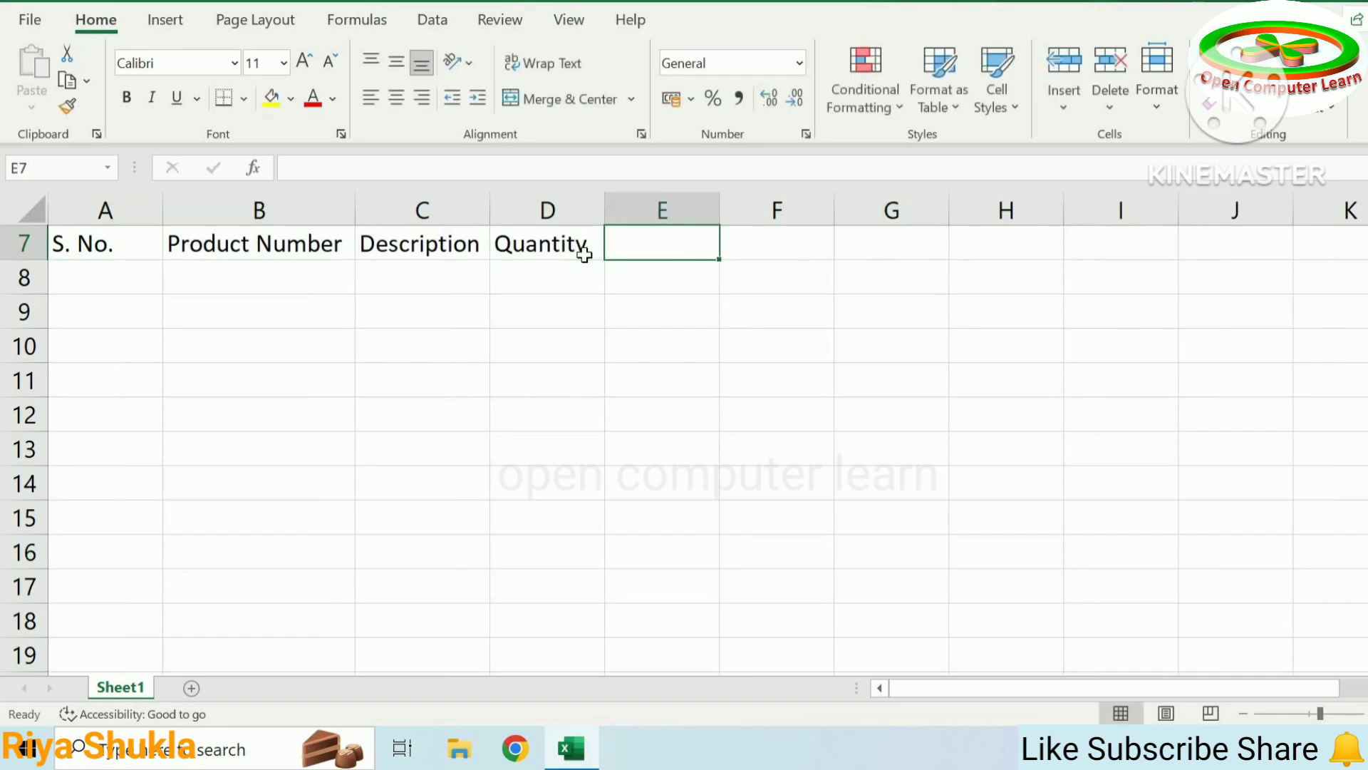
pyautogui.write('Unit')
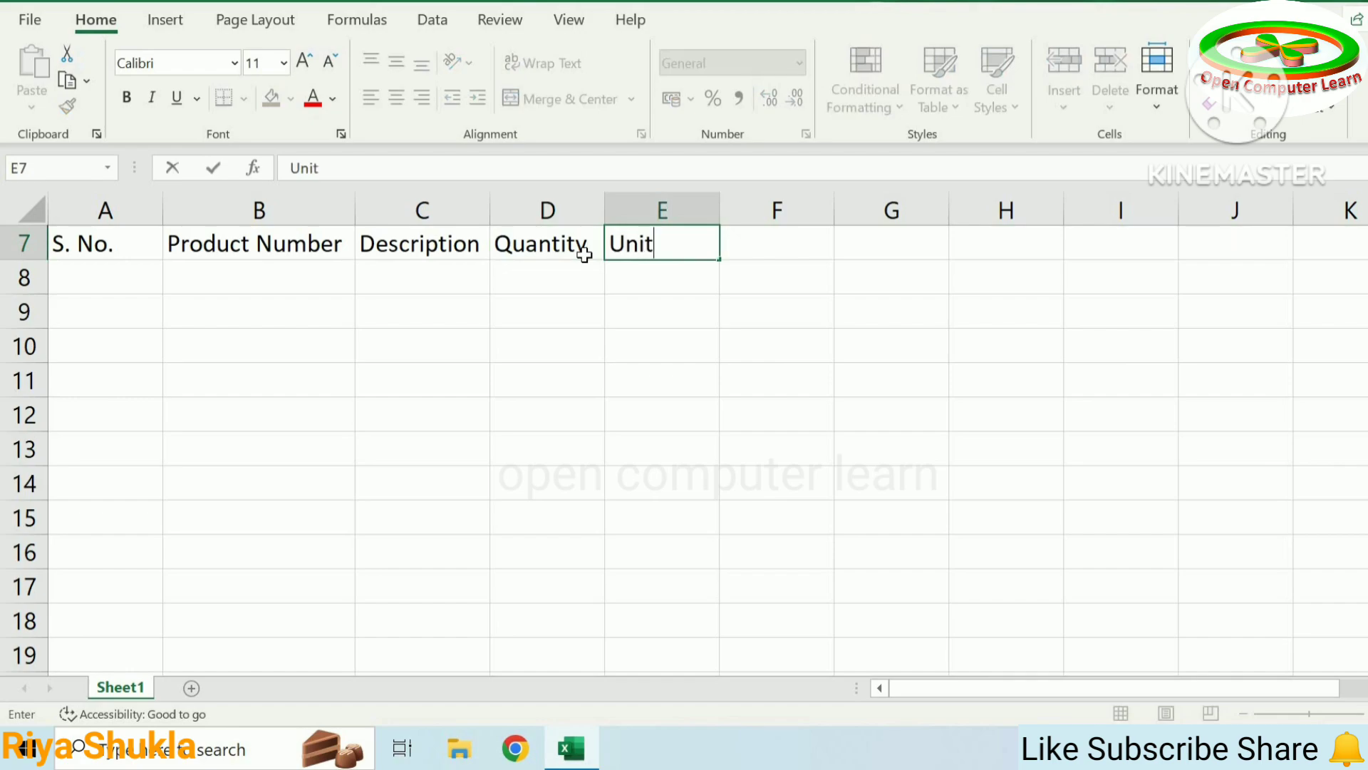
pyautogui.write(' Price')
pyautogui.press('Tab')
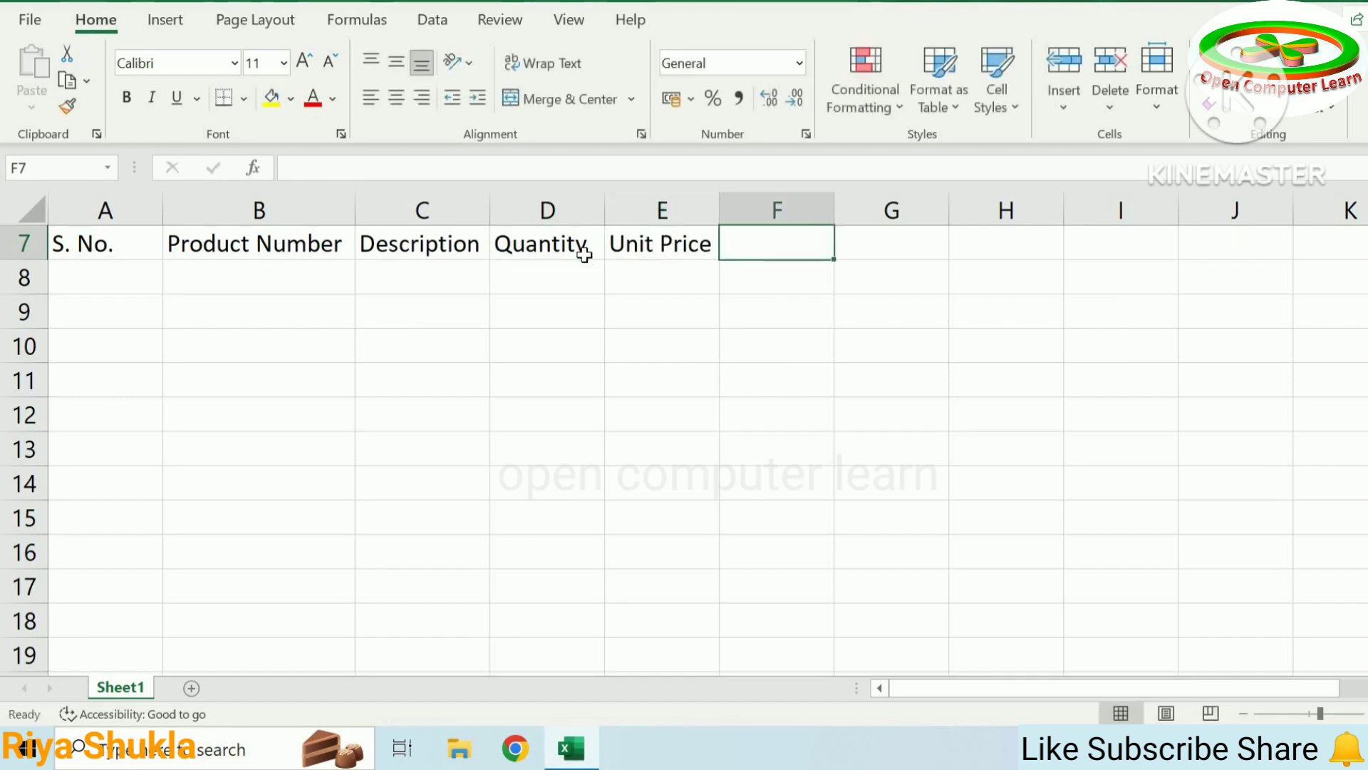
pyautogui.write('Discount')
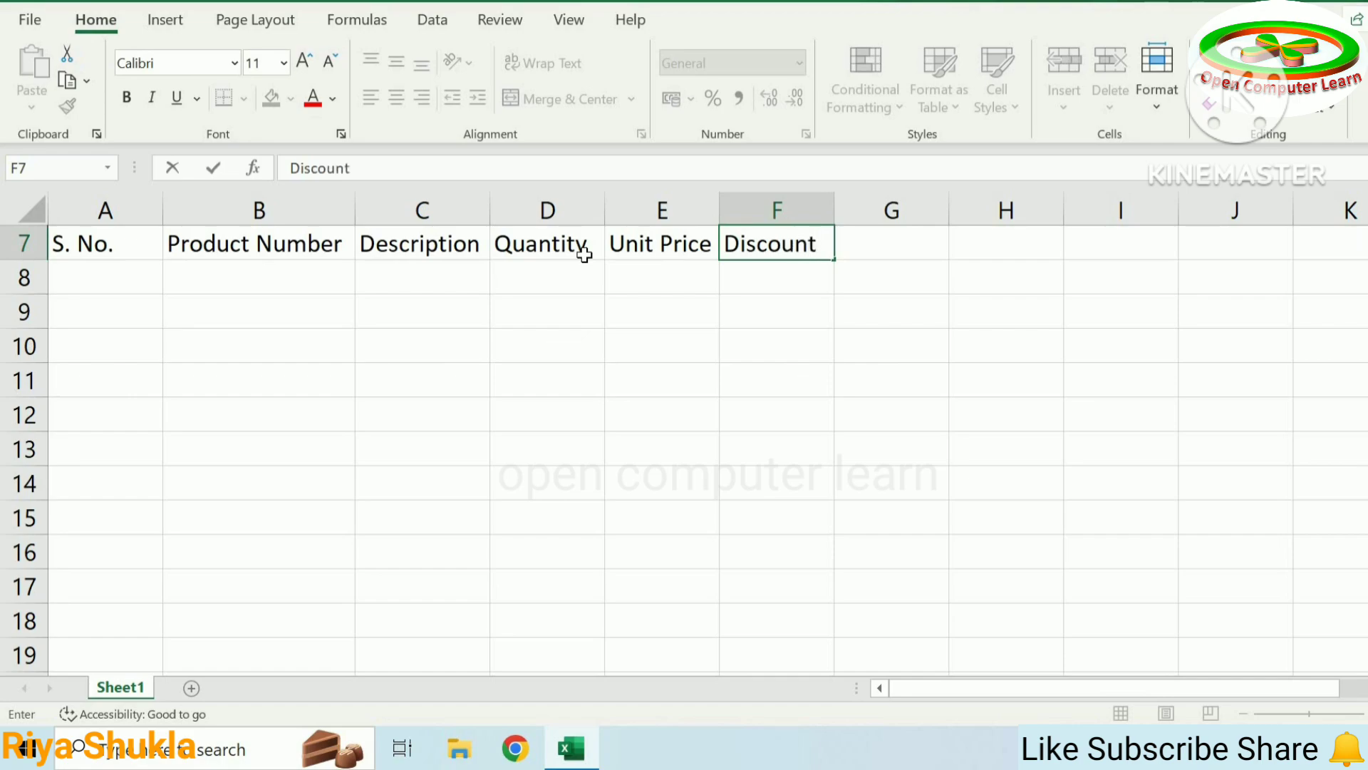
pyautogui.press('Tab')
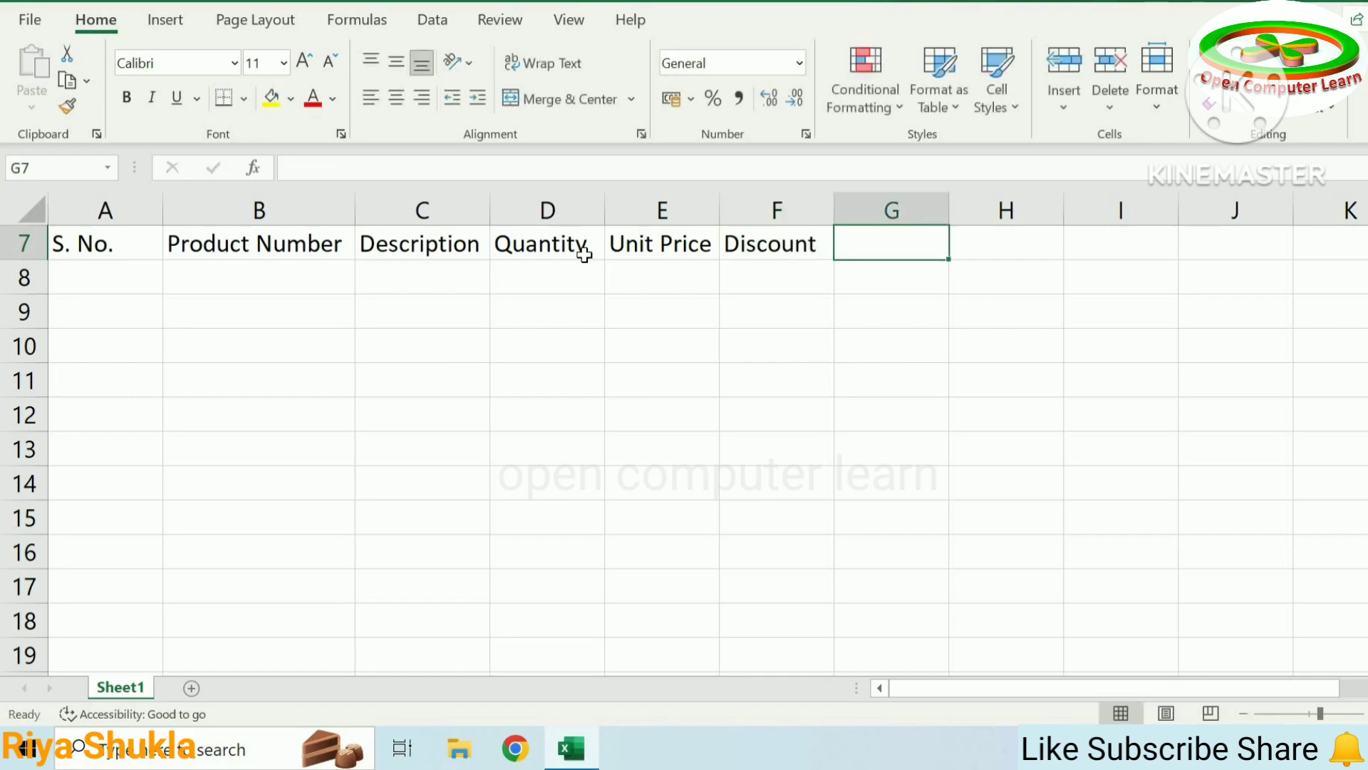
pyautogui.write('Pr')
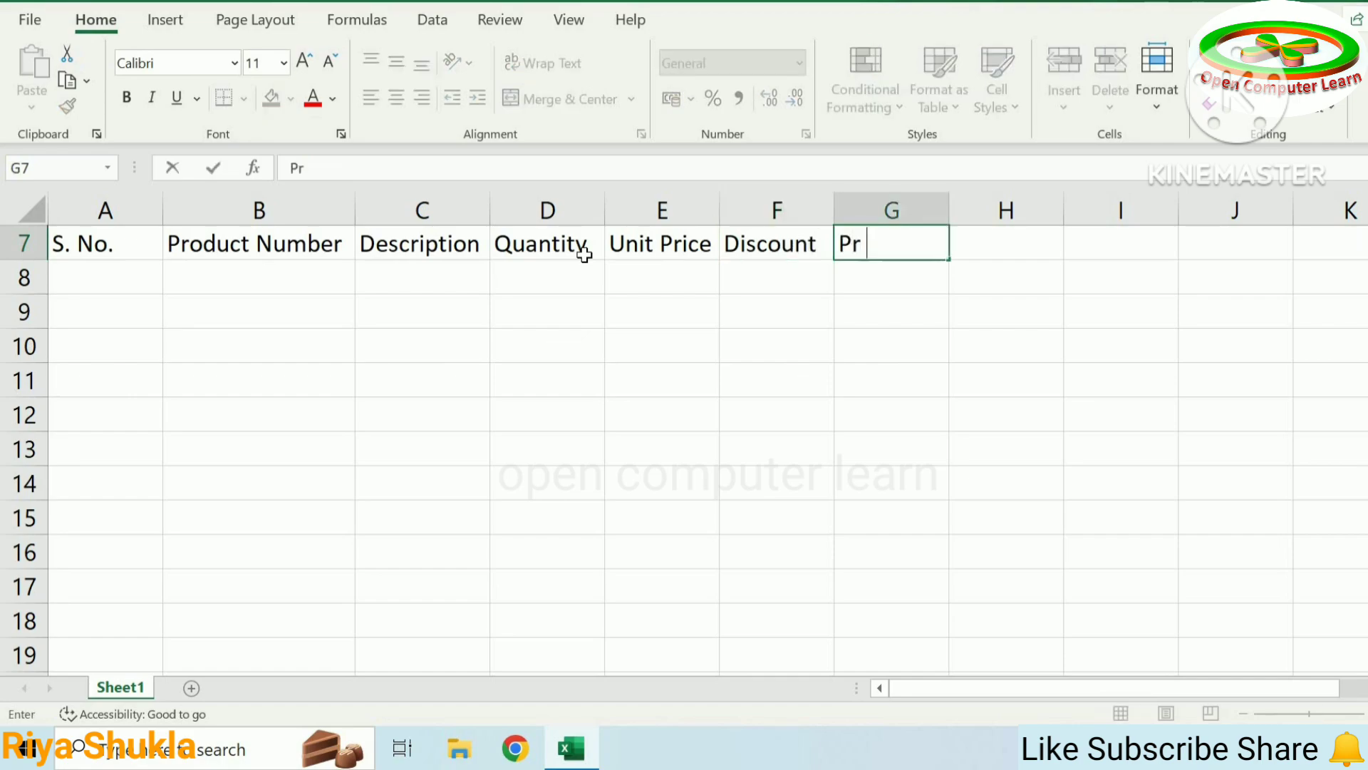
pyautogui.write('ice')
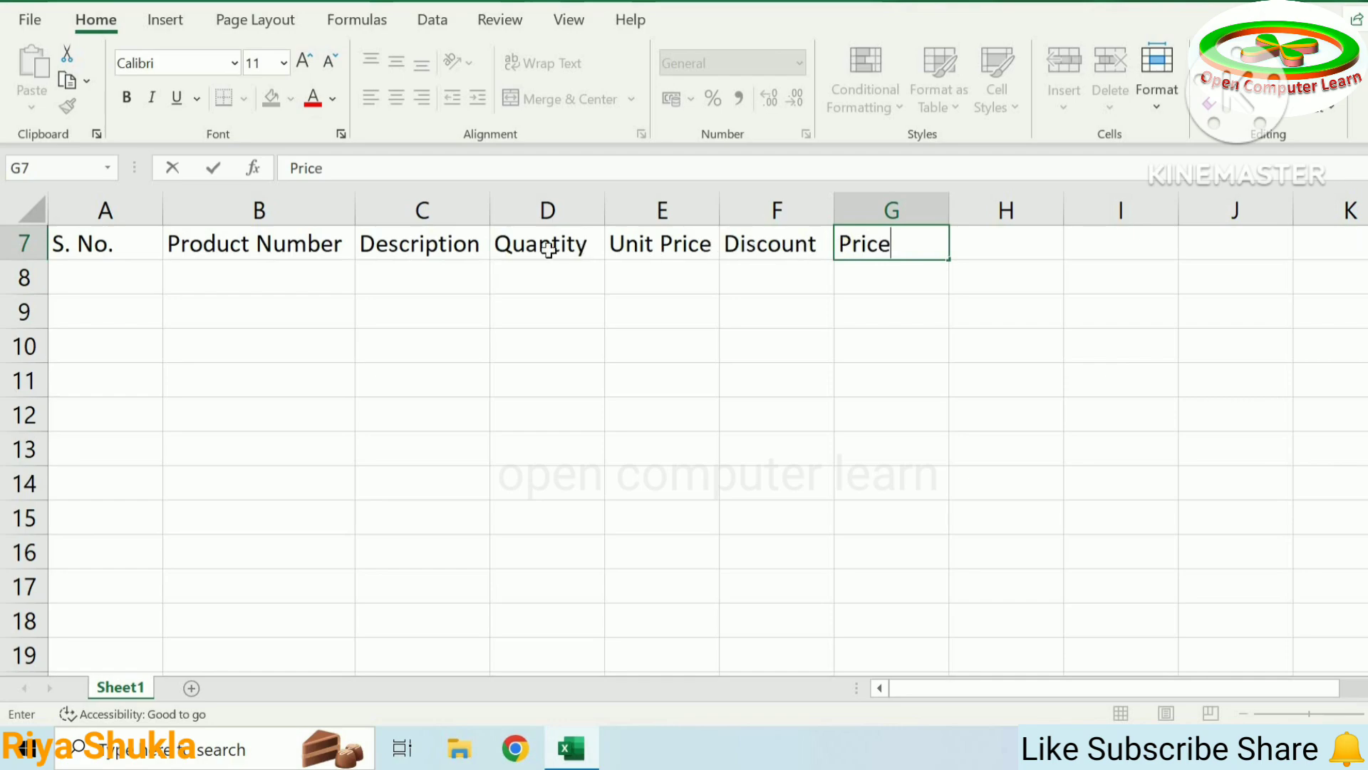